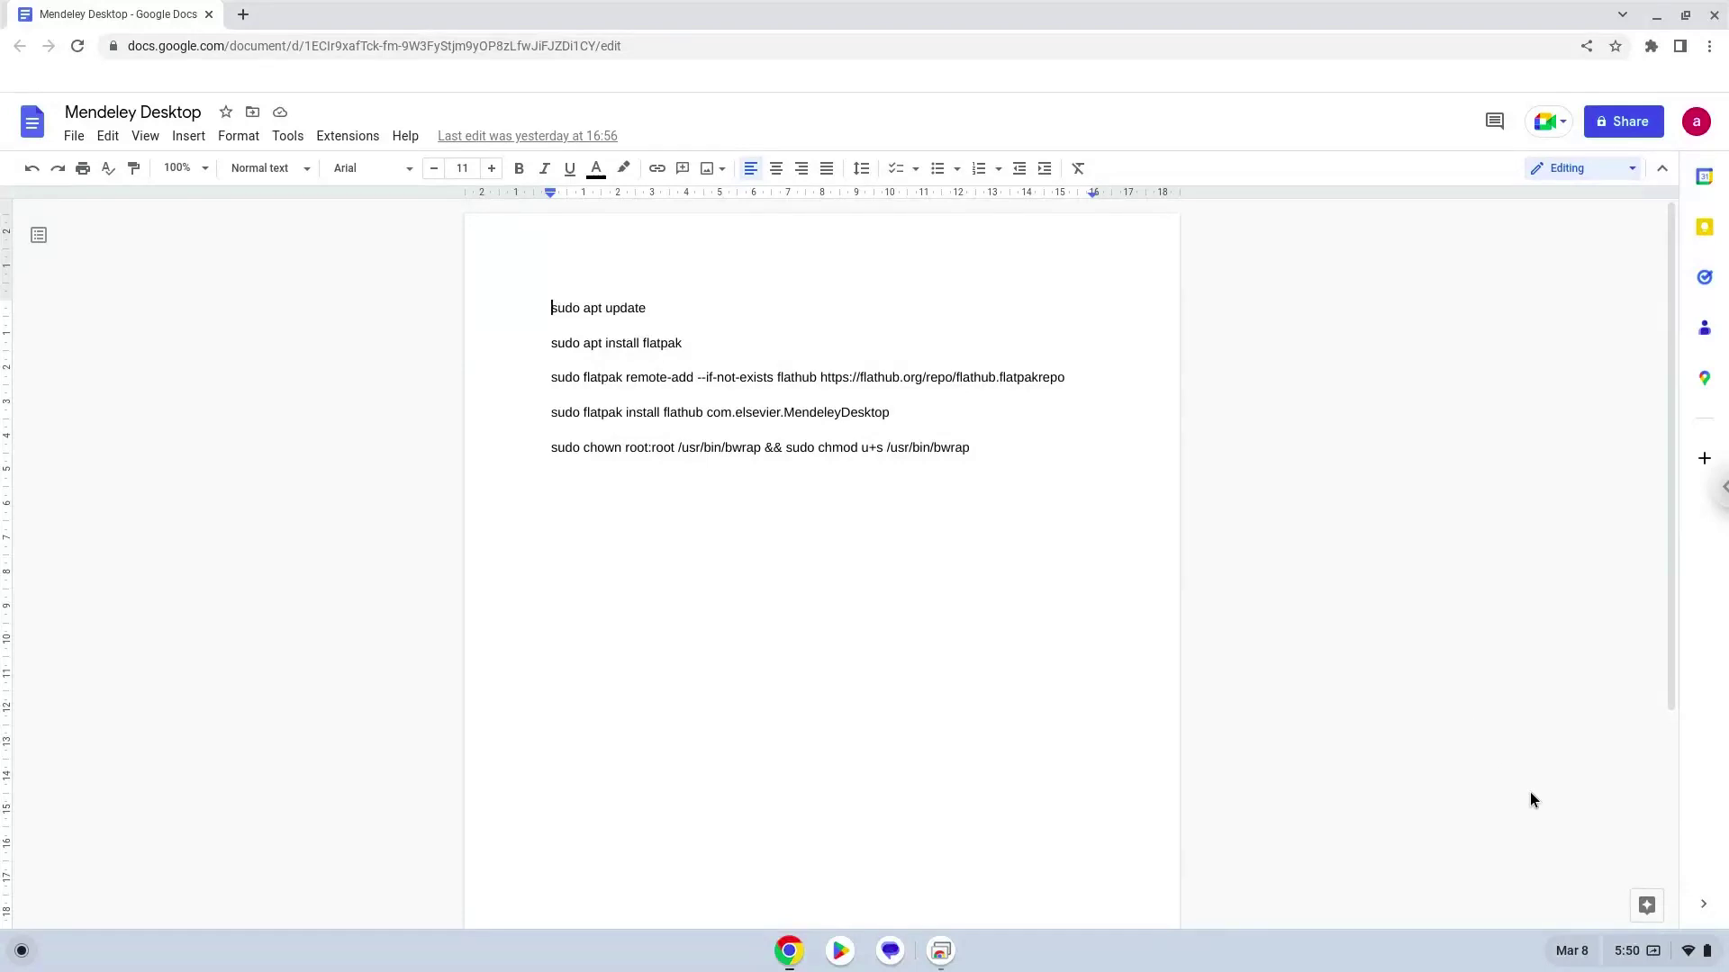
Open ChromeOS Settings and go to Advanced > Developers to reach the Linux development environment.
{"action": "left_click", "coordinate": [1627, 952]}
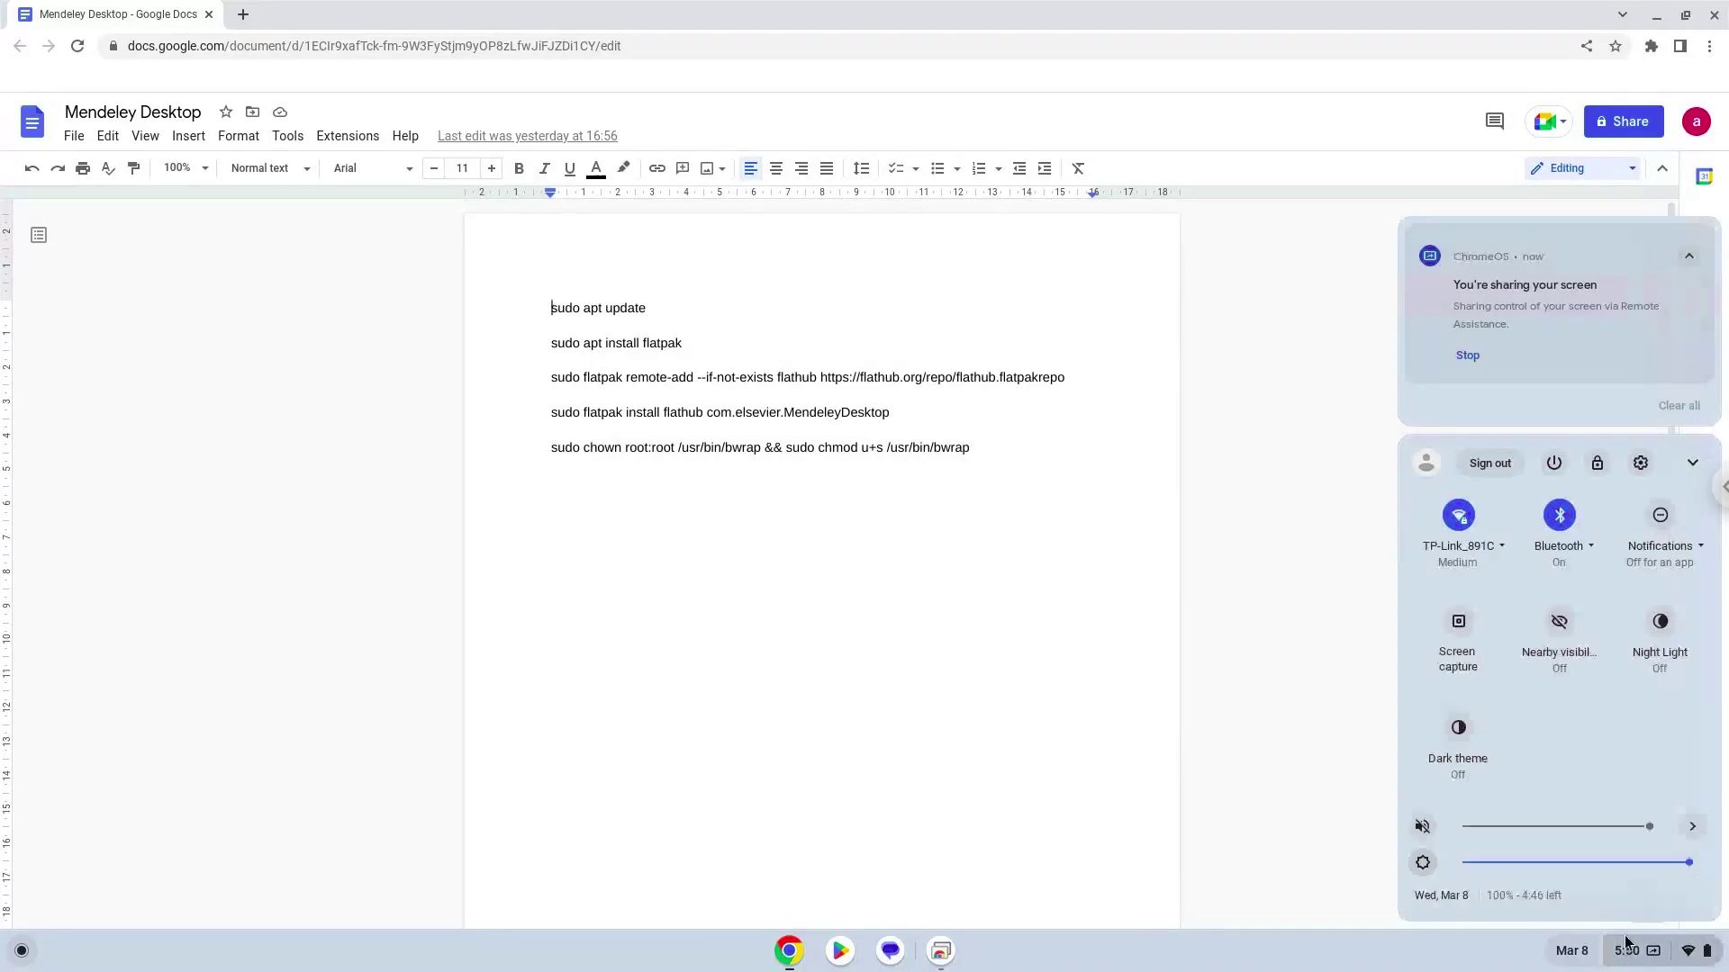
{"action": "left_click", "coordinate": [1639, 463]}
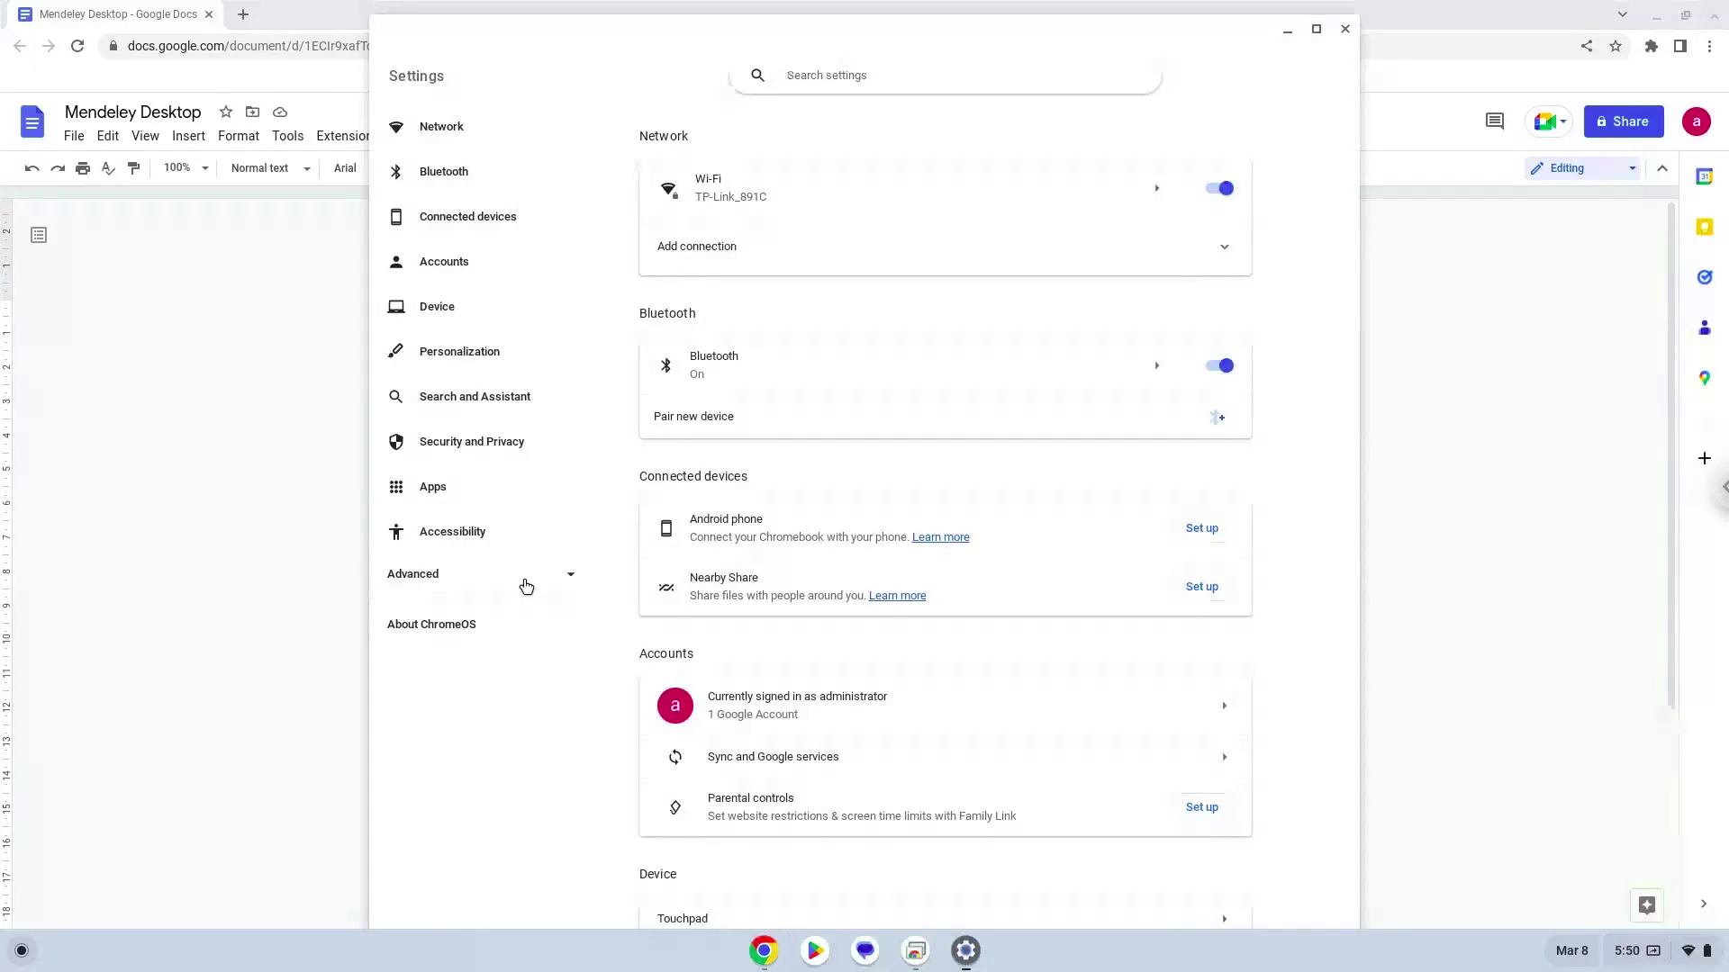
{"action": "left_click", "coordinate": [525, 587]}
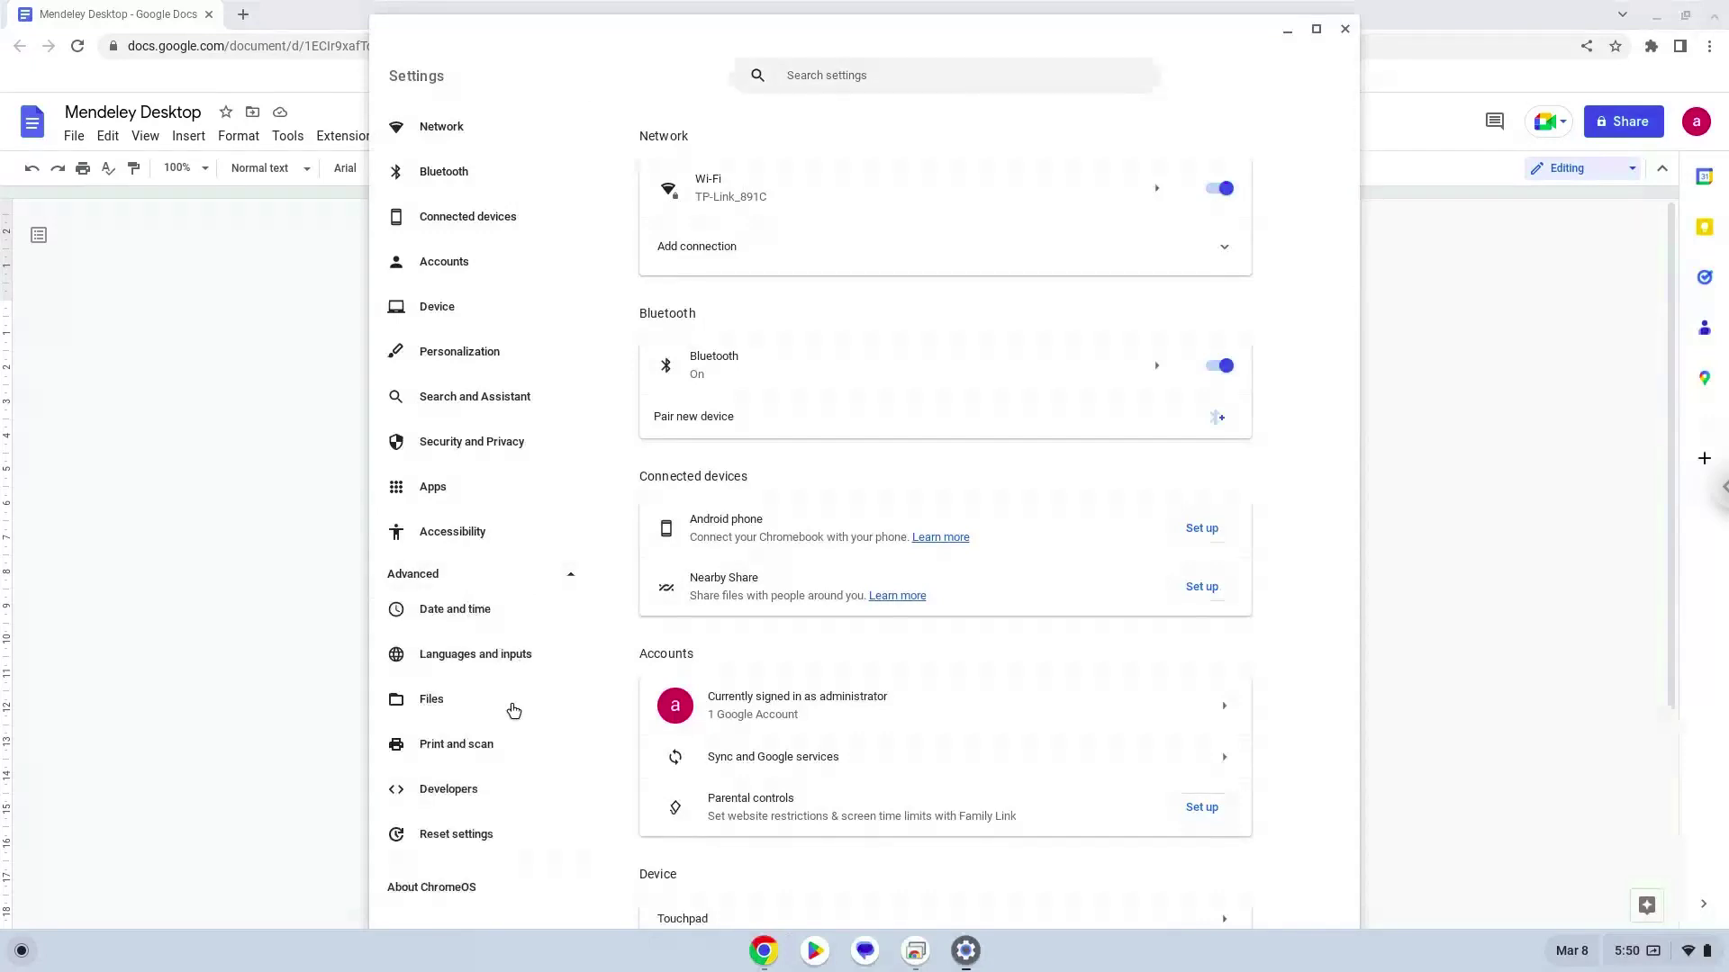
{"action": "key", "text": "Tab"}
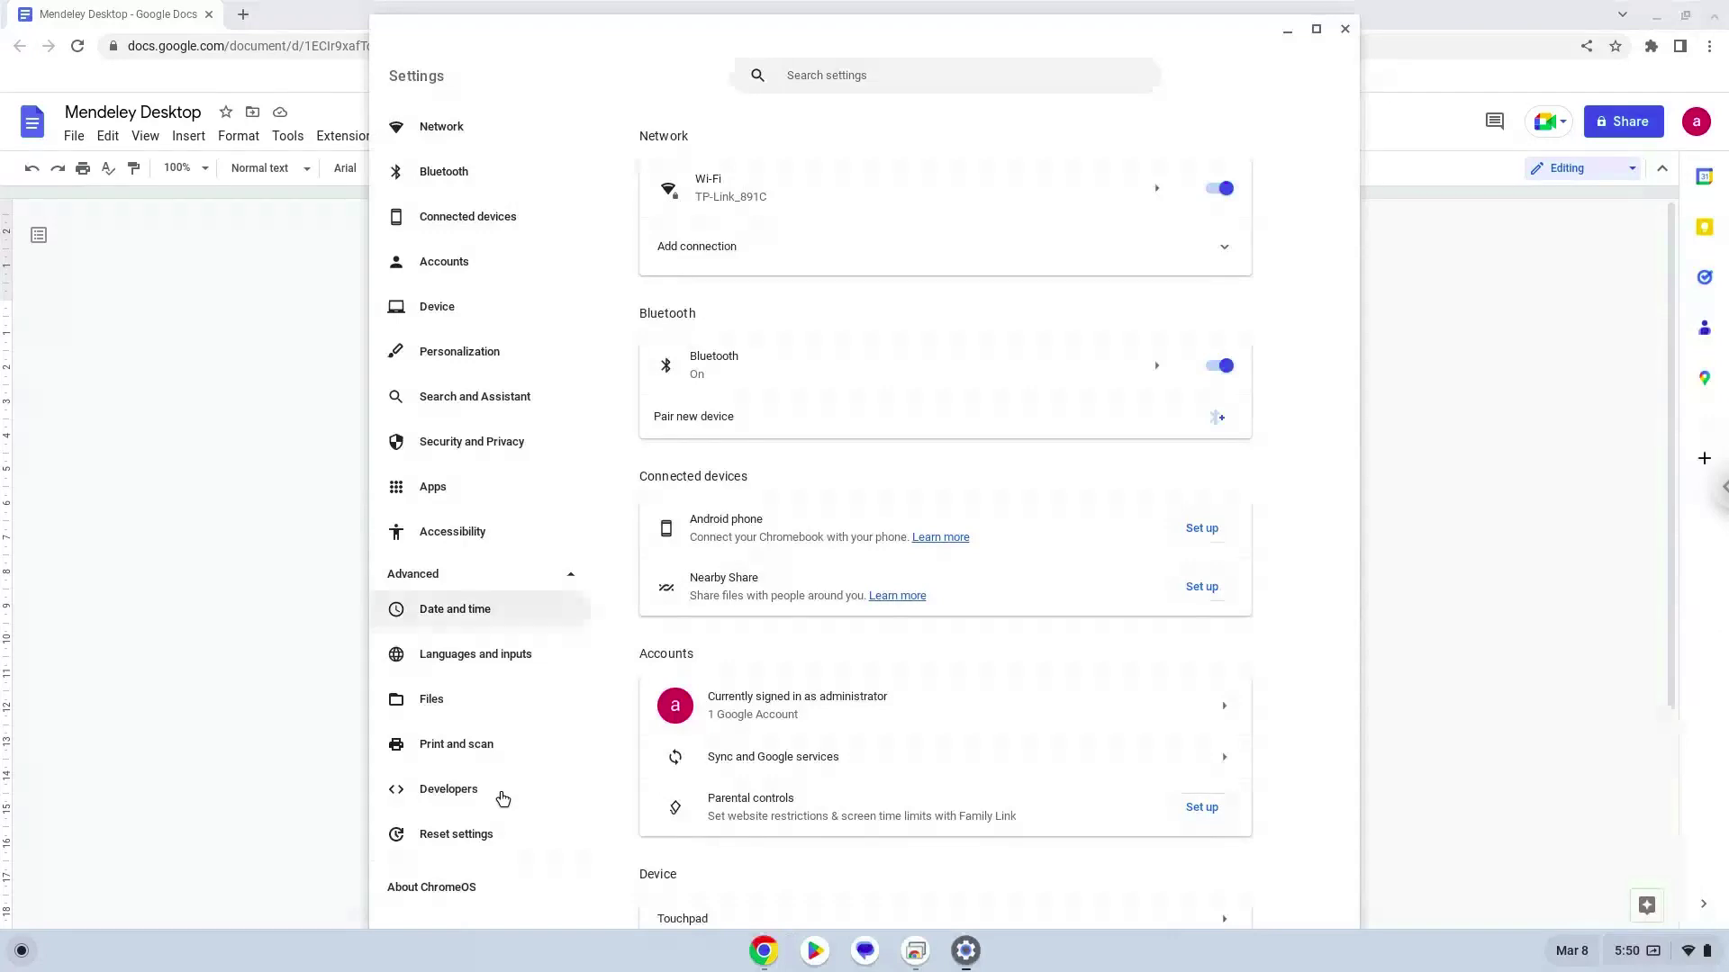
{"action": "key", "text": "Tab"}
{"action": "key", "text": "Tab"}
{"action": "key", "text": "Tab"}
{"action": "key", "text": "Tab"}
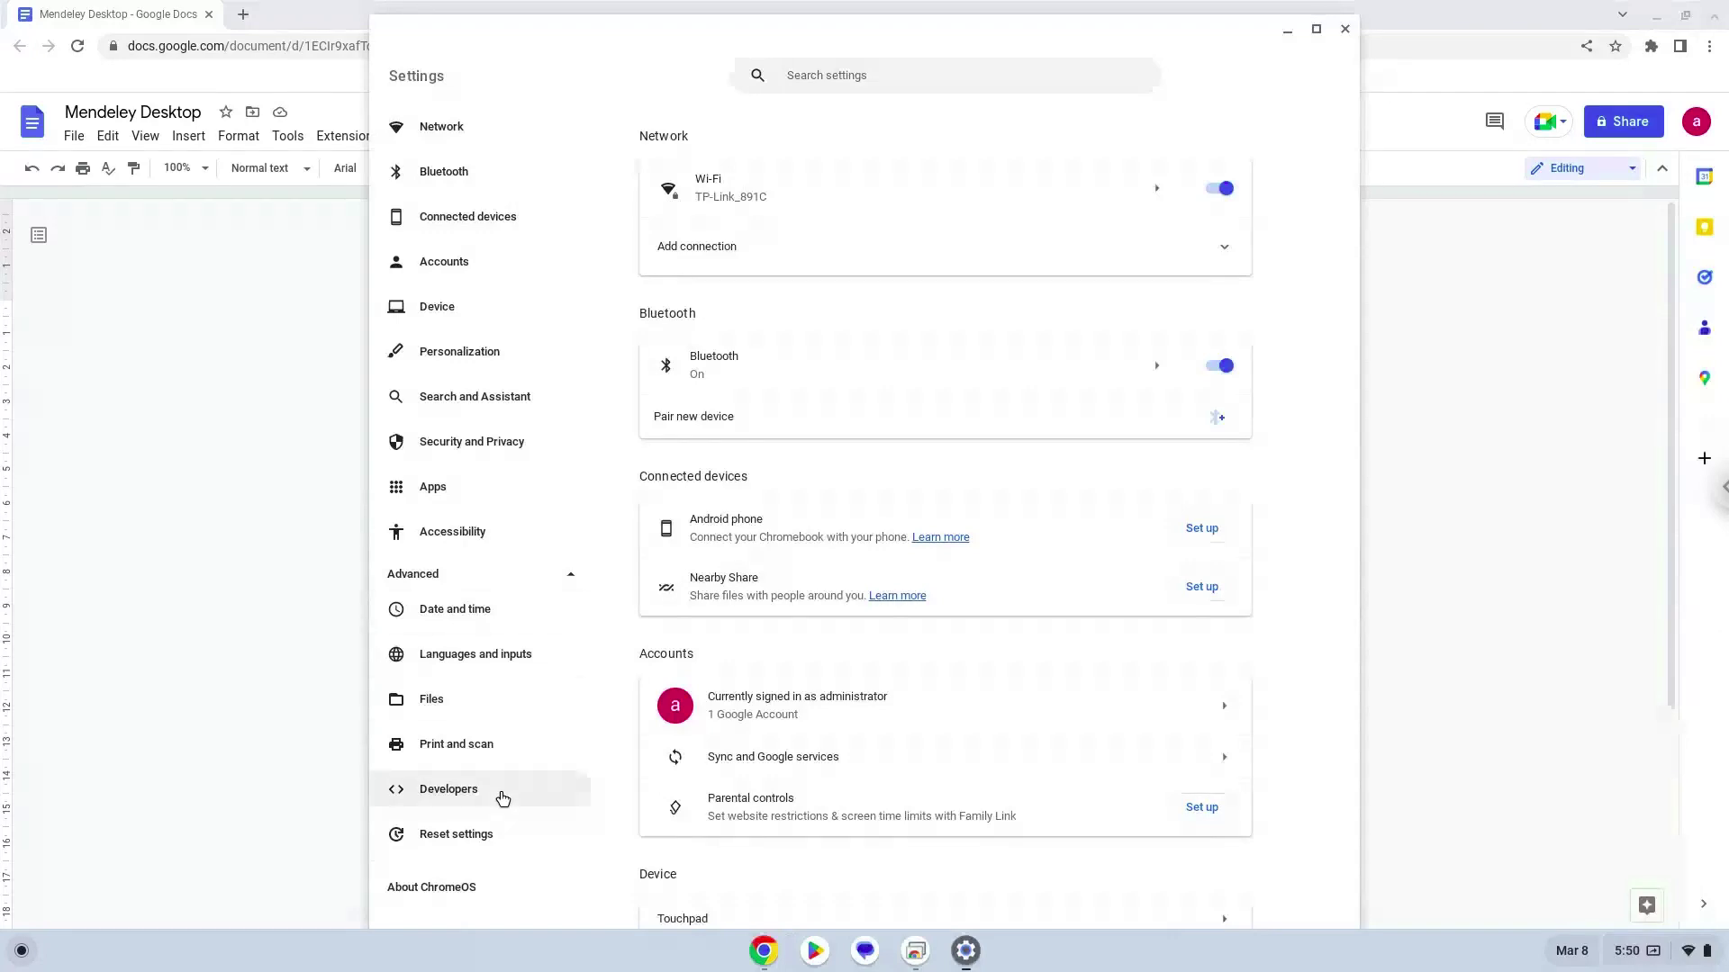
{"action": "left_click", "coordinate": [501, 798]}
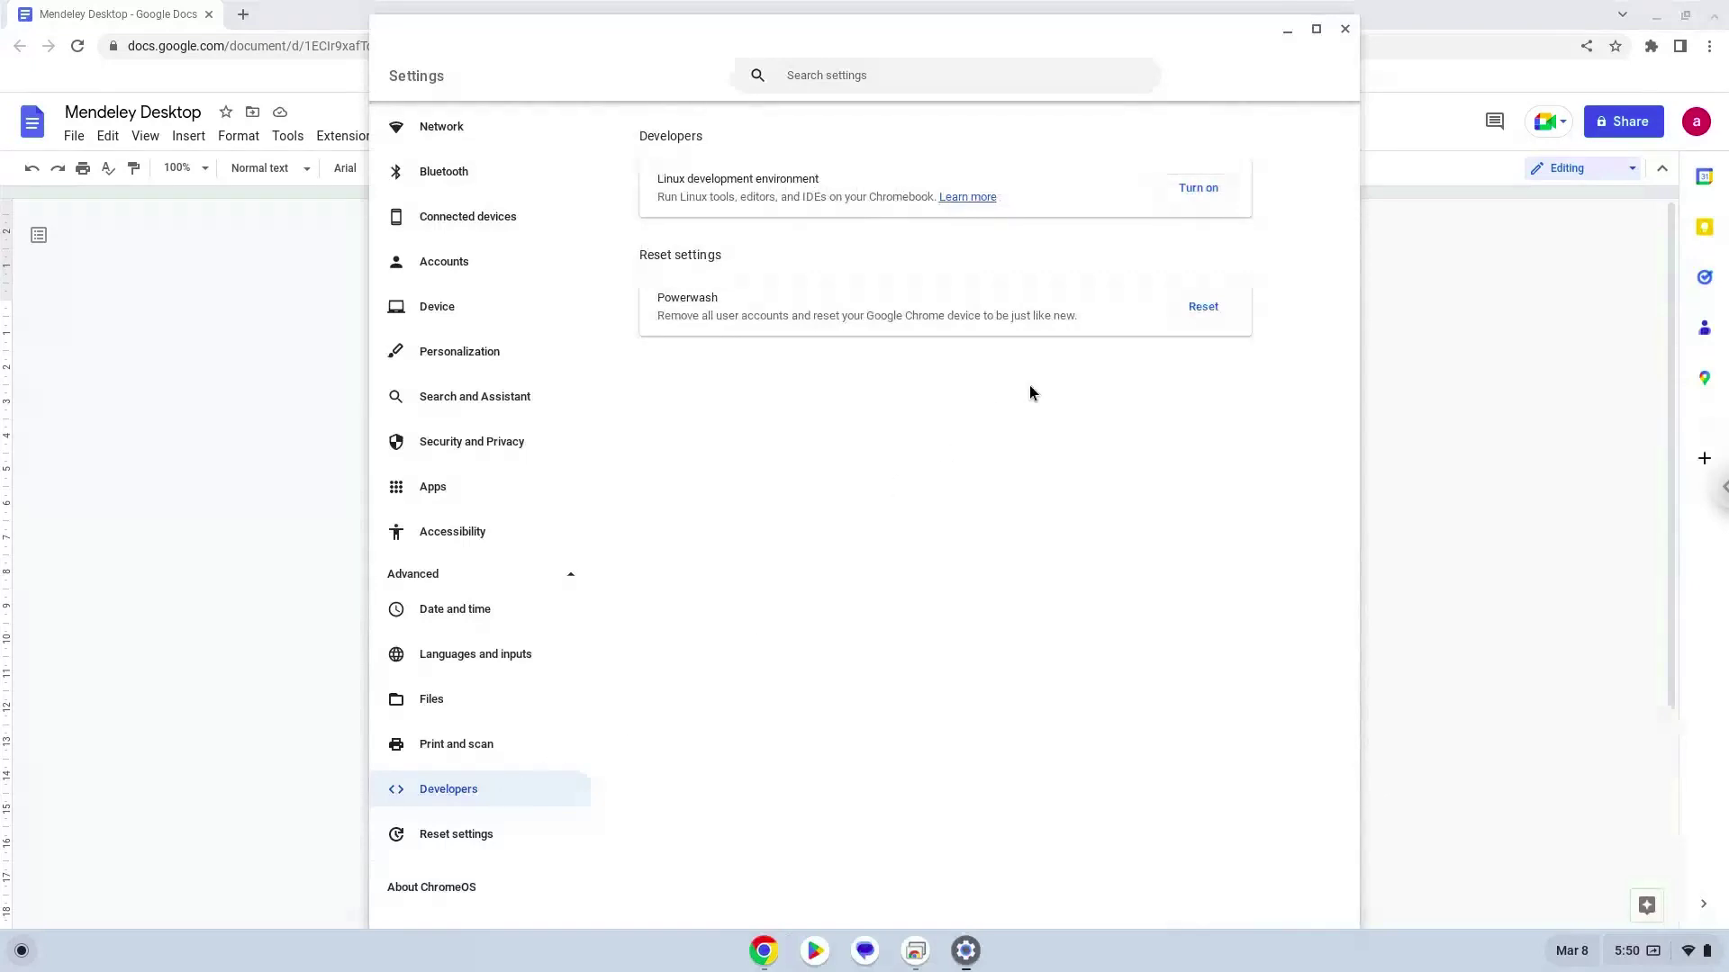
Install the Linux development environment with the default username and disk size, then close its terminal.
{"action": "left_click", "coordinate": [1198, 188]}
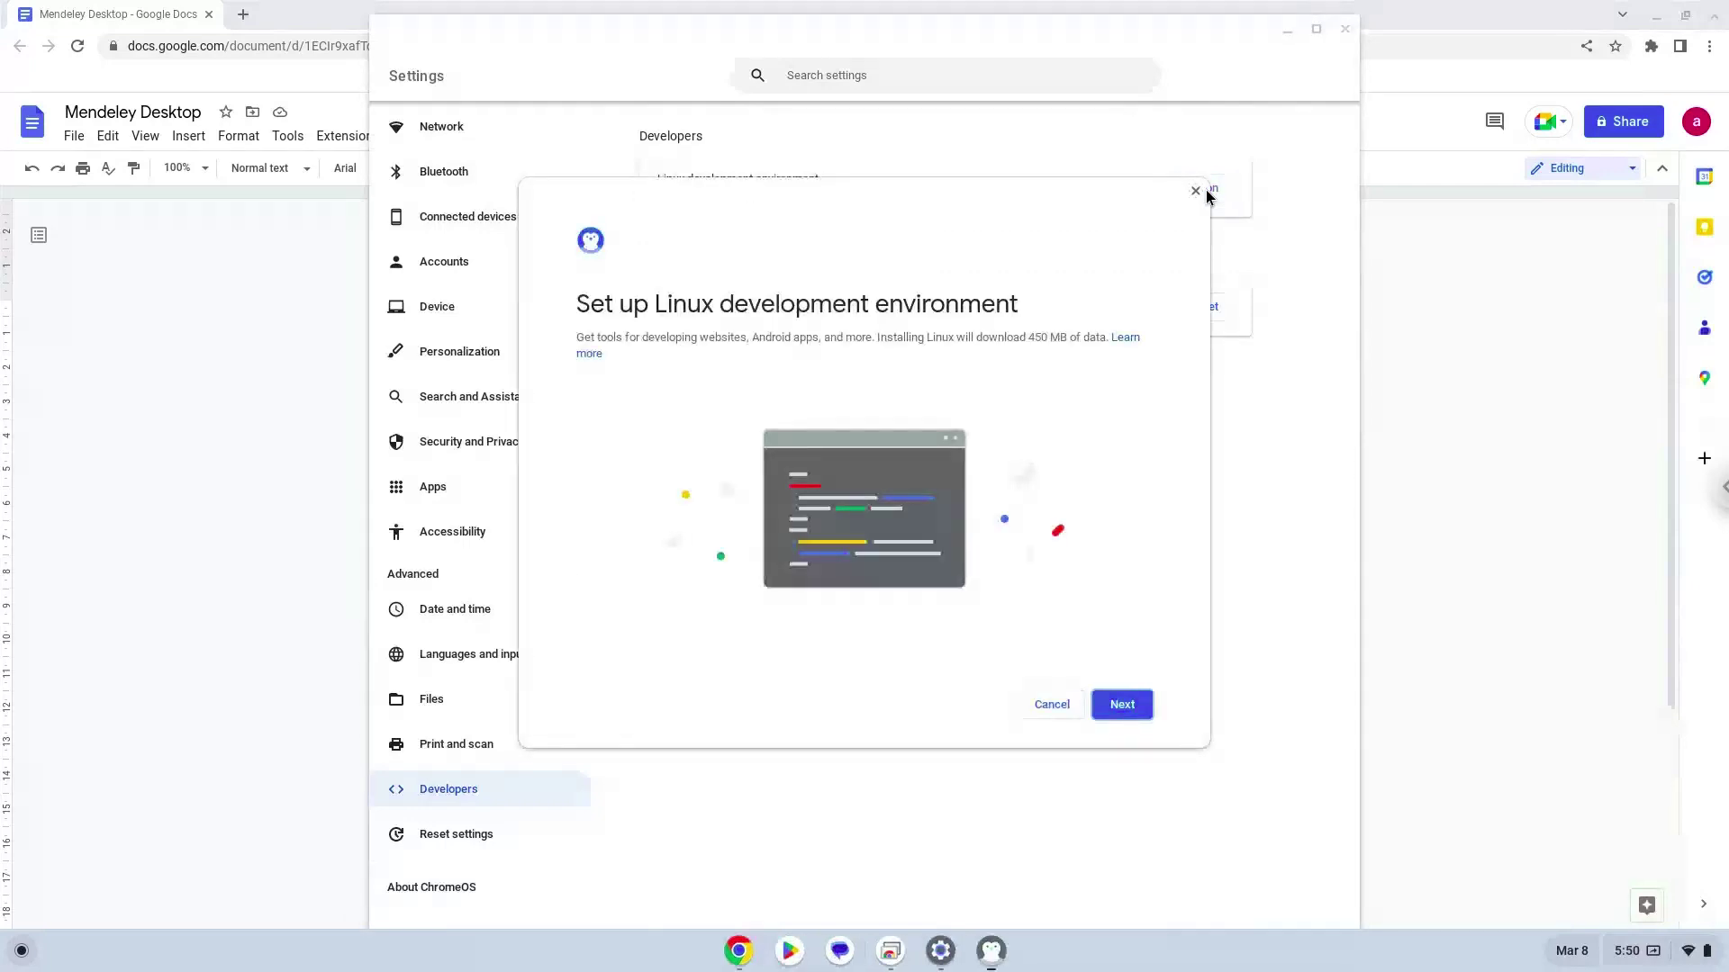
{"action": "left_click", "coordinate": [1121, 705]}
{"action": "left_click", "coordinate": [1111, 713]}
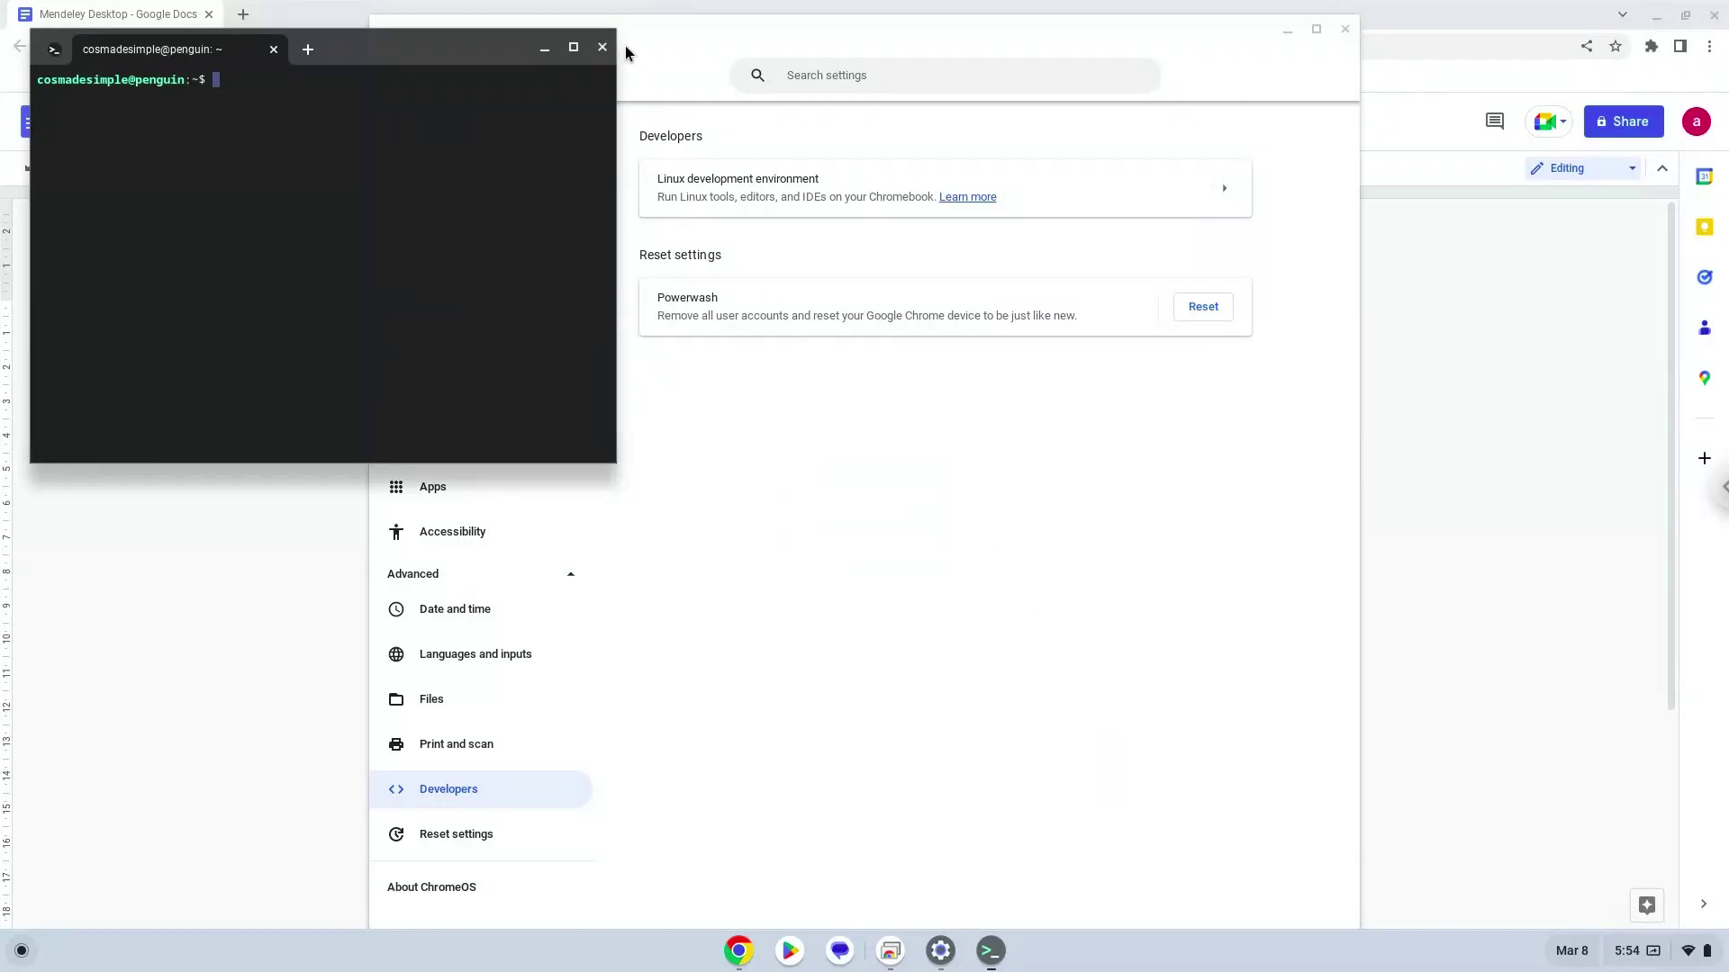
{"action": "left_click", "coordinate": [603, 49]}
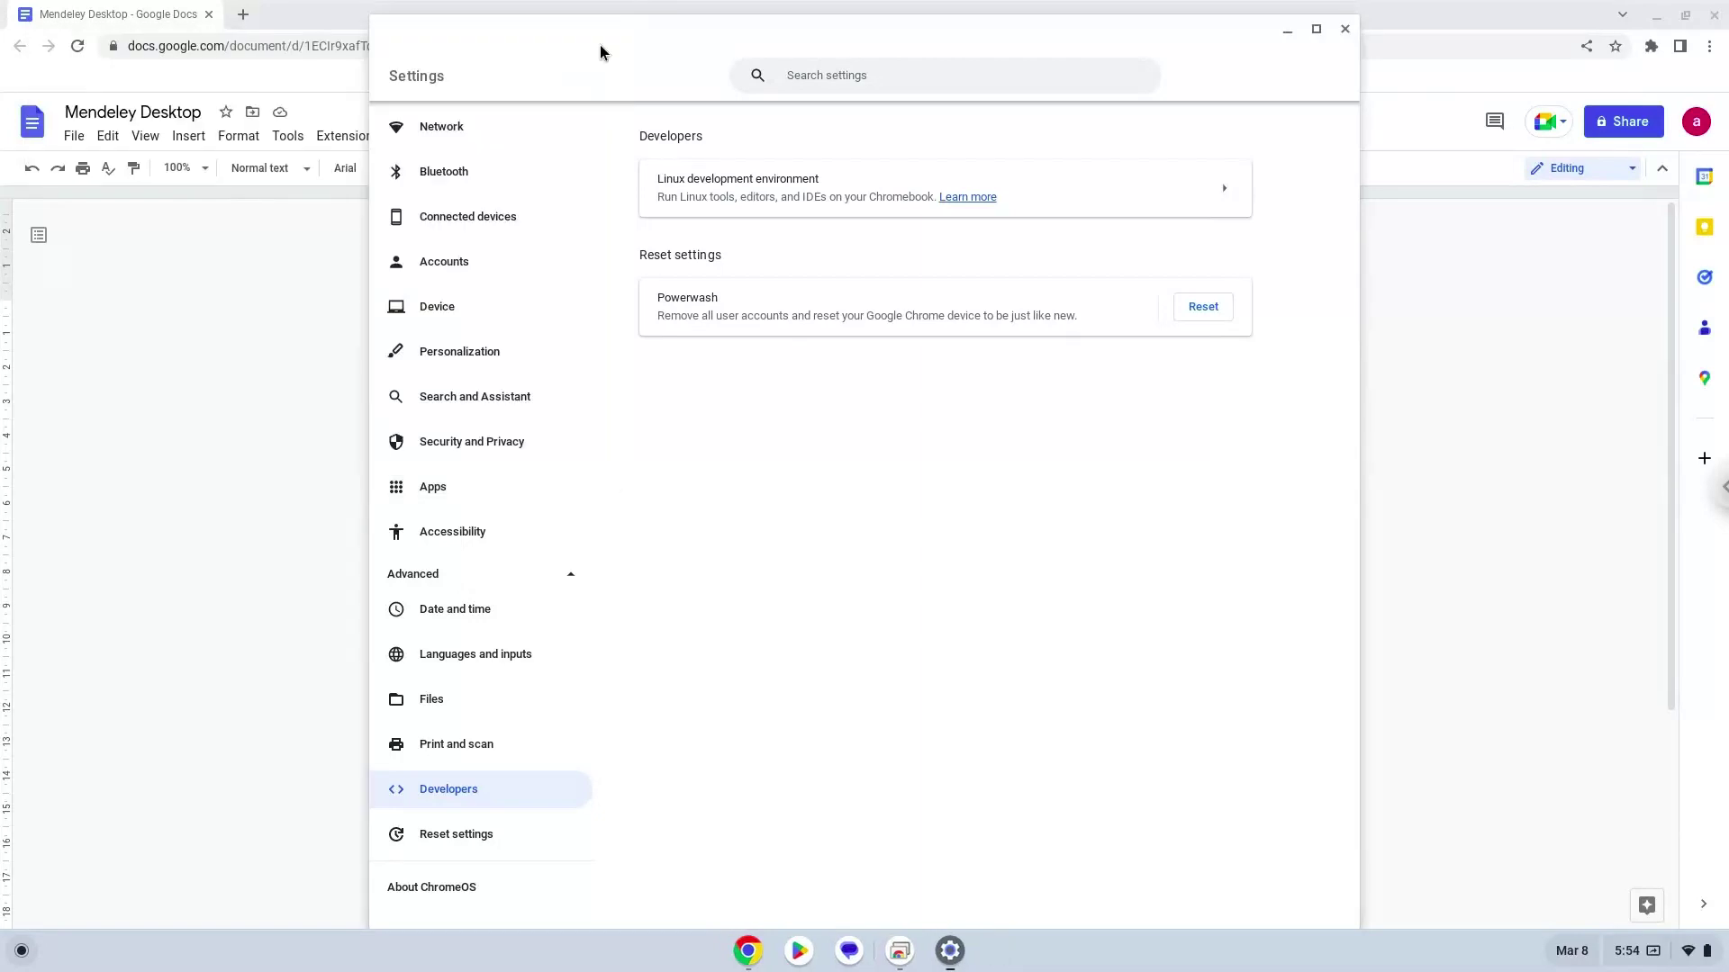
Close Settings, copy the 'sudo apt update' line from the notes, and bring up the launcher.
{"action": "left_click", "coordinate": [1344, 28]}
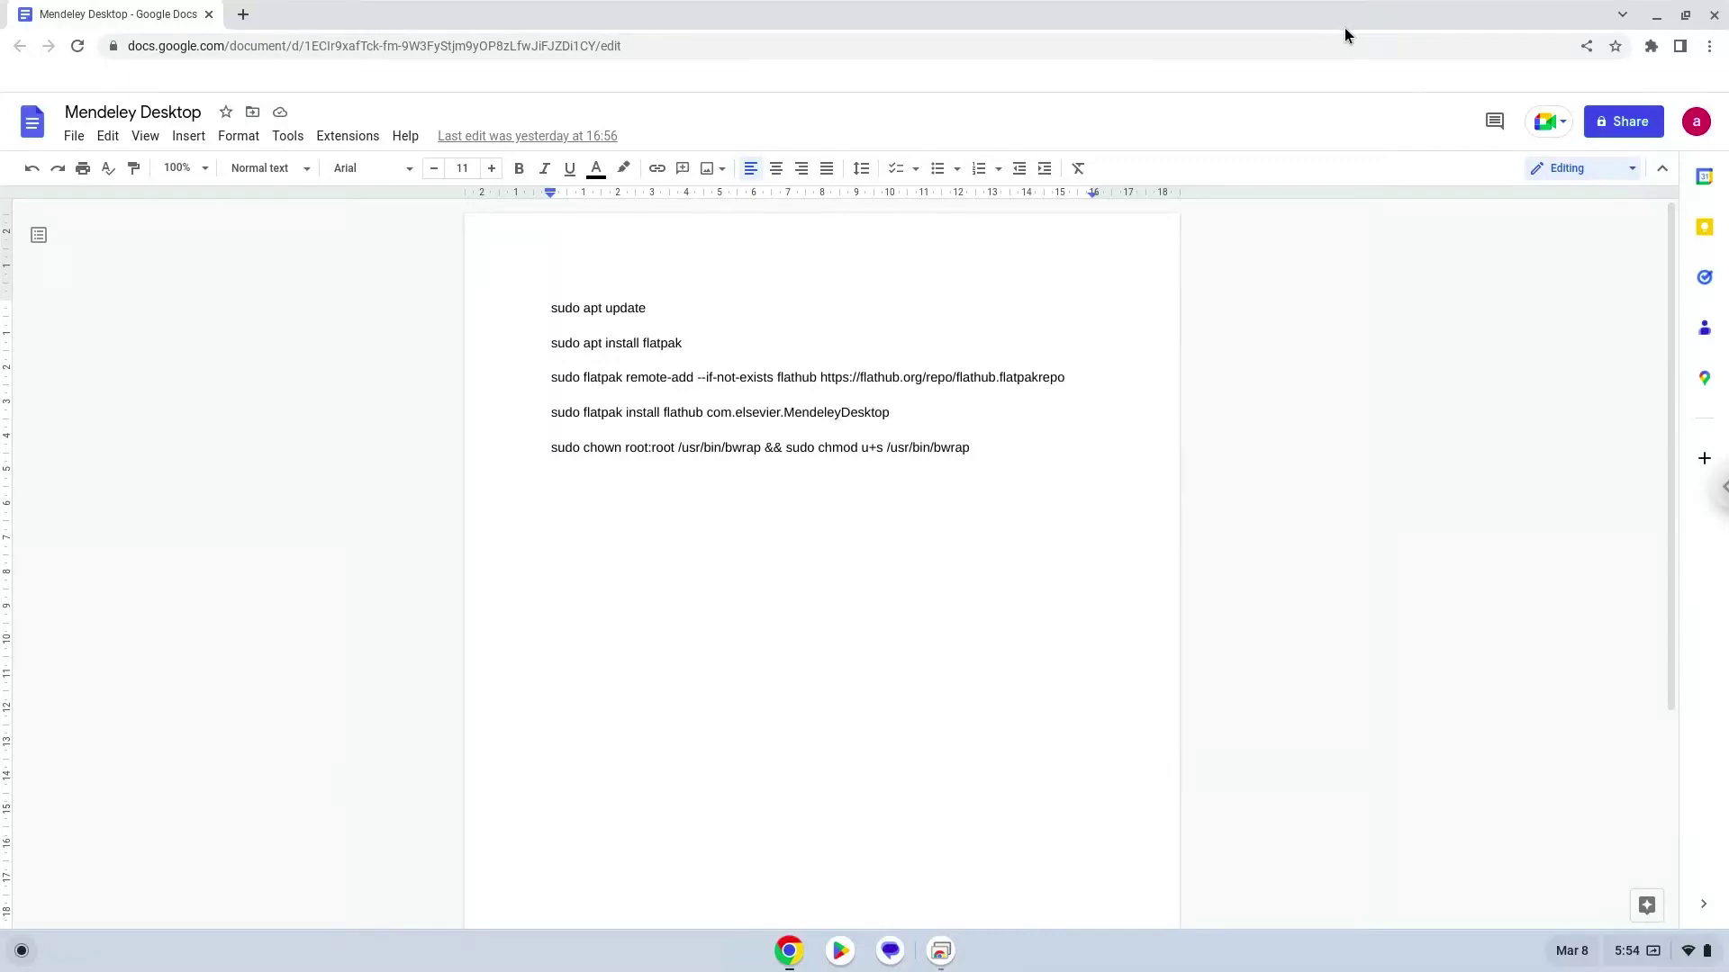
{"action": "triple_click", "coordinate": [622, 304]}
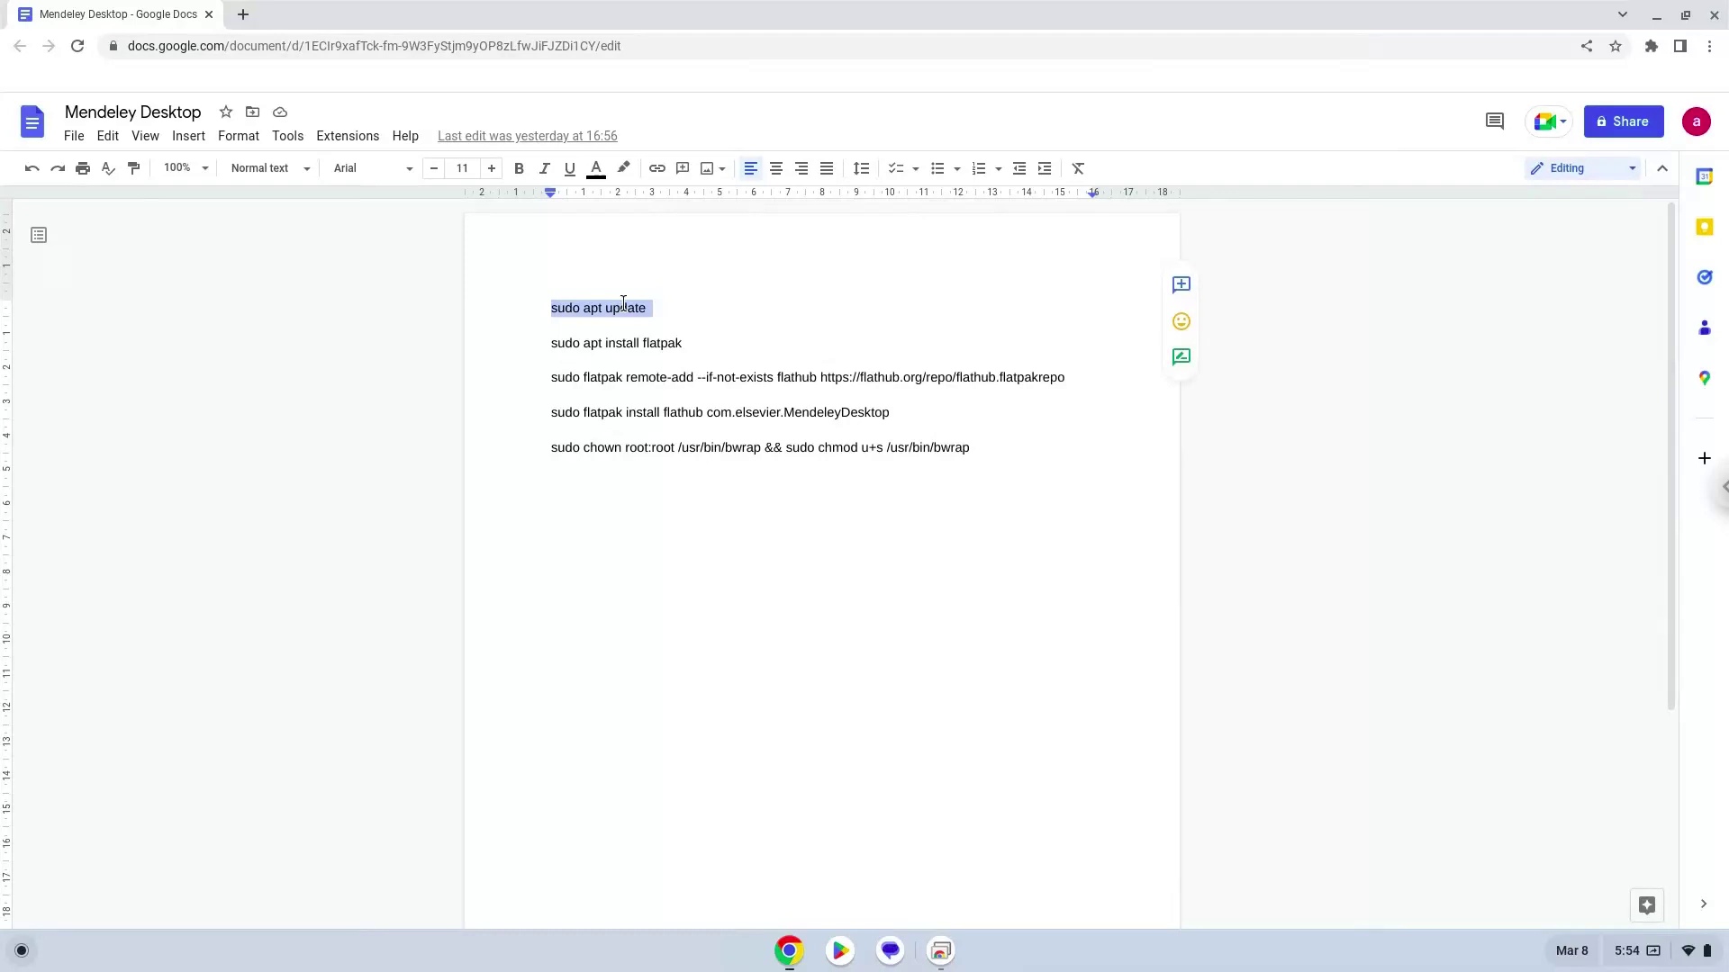
{"action": "right_click", "coordinate": [624, 304]}
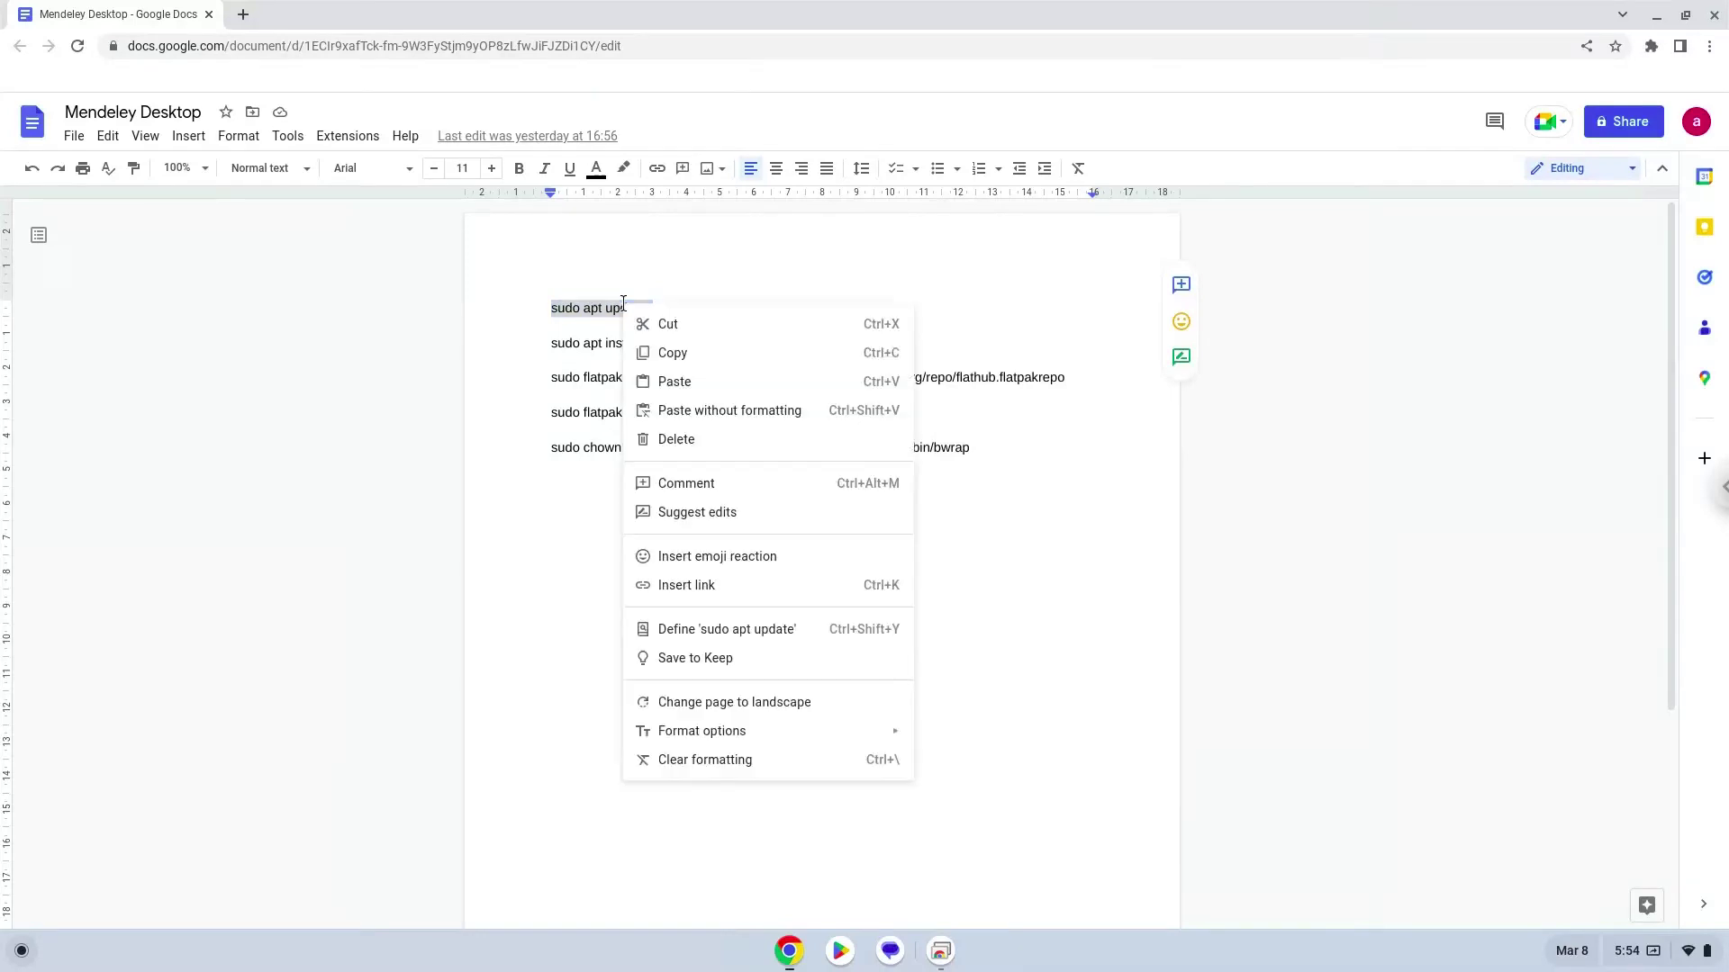
{"action": "left_click", "coordinate": [667, 354]}
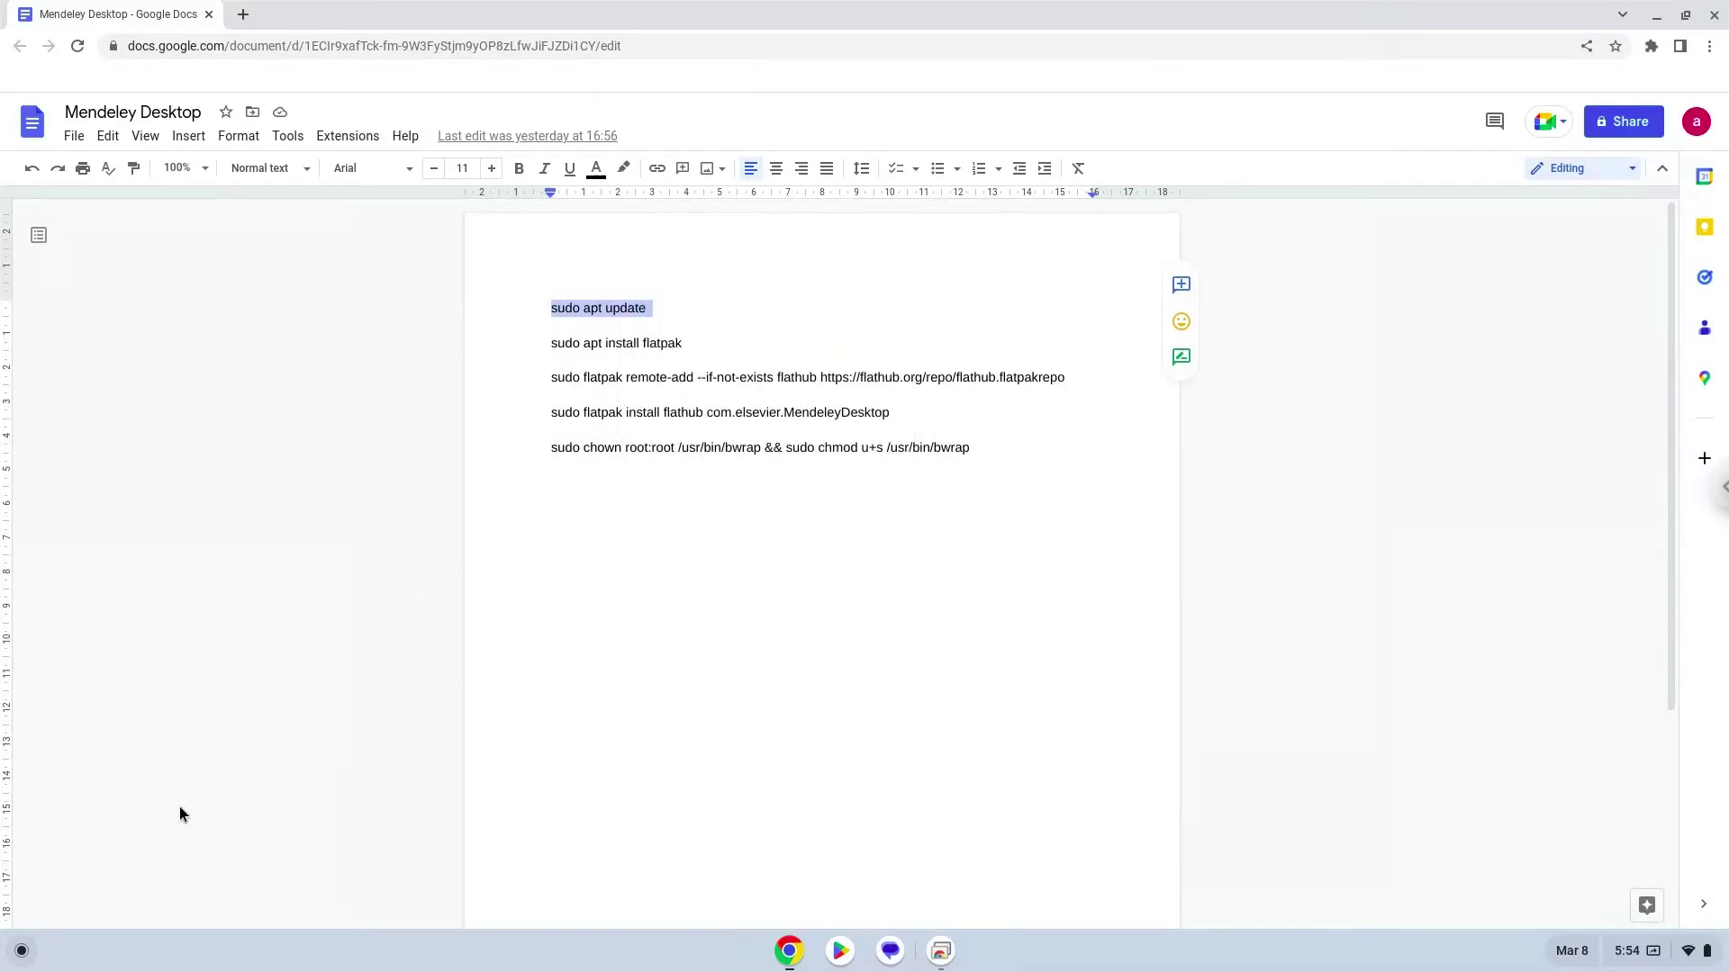
{"action": "left_click", "coordinate": [19, 953]}
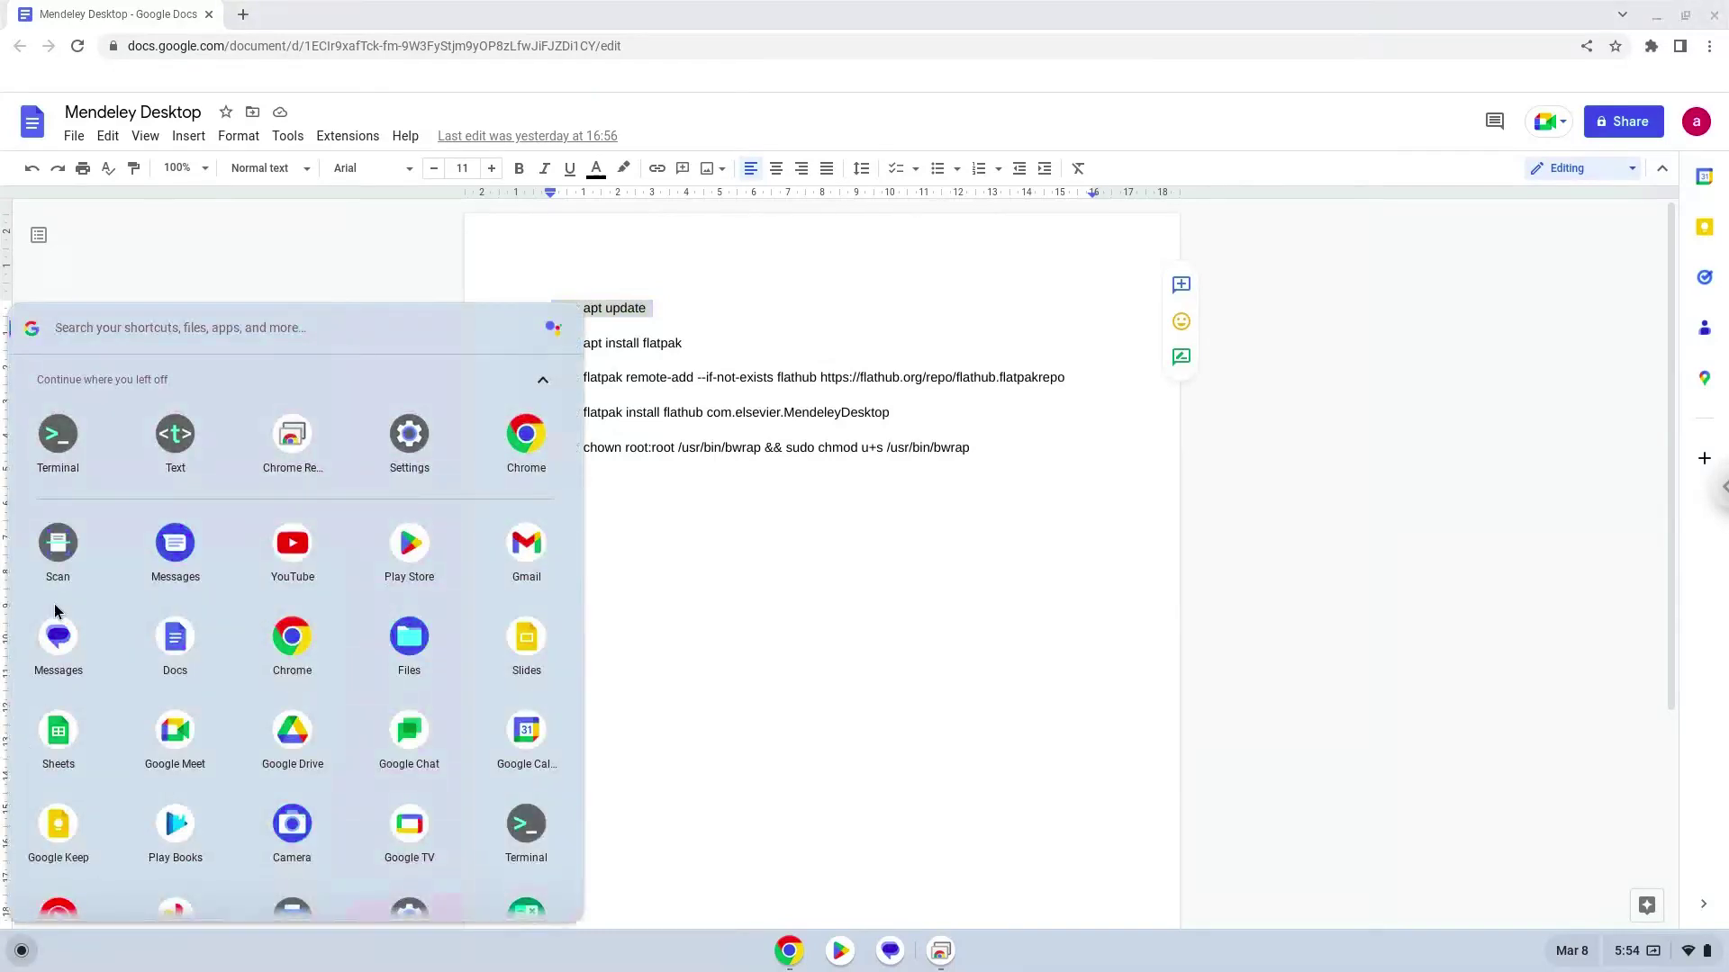
Launch the Terminal app and maximize its window to full screen.
{"action": "left_click", "coordinate": [61, 450]}
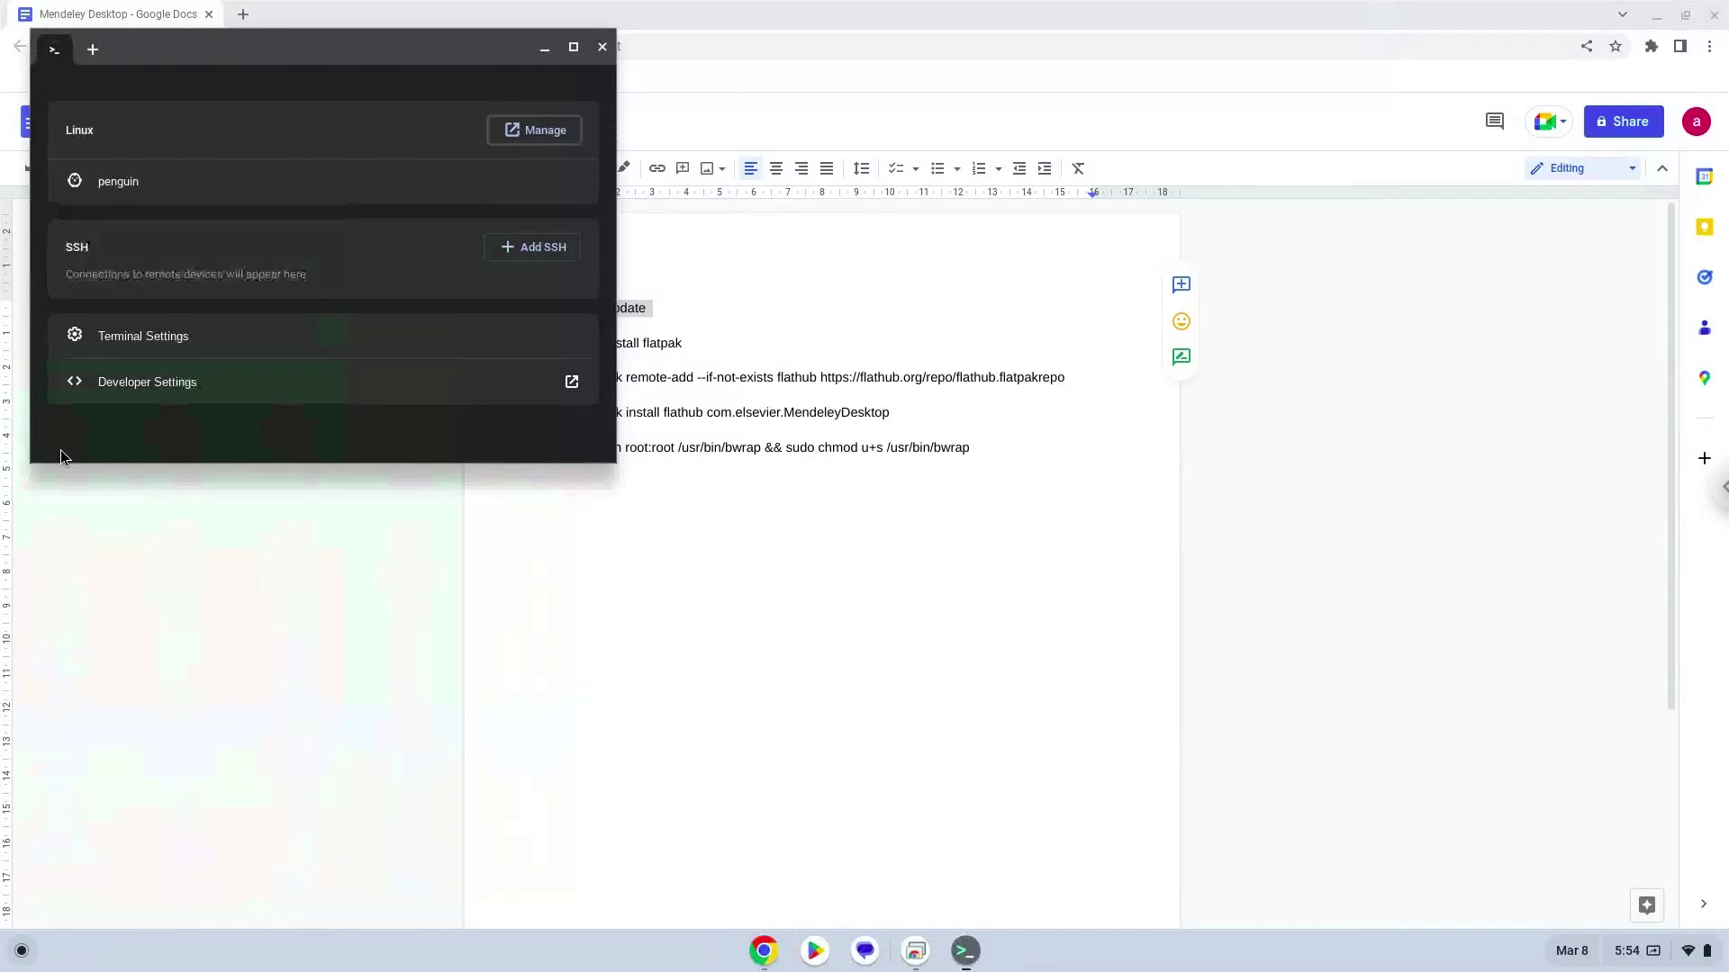
{"action": "double_click", "coordinate": [291, 52]}
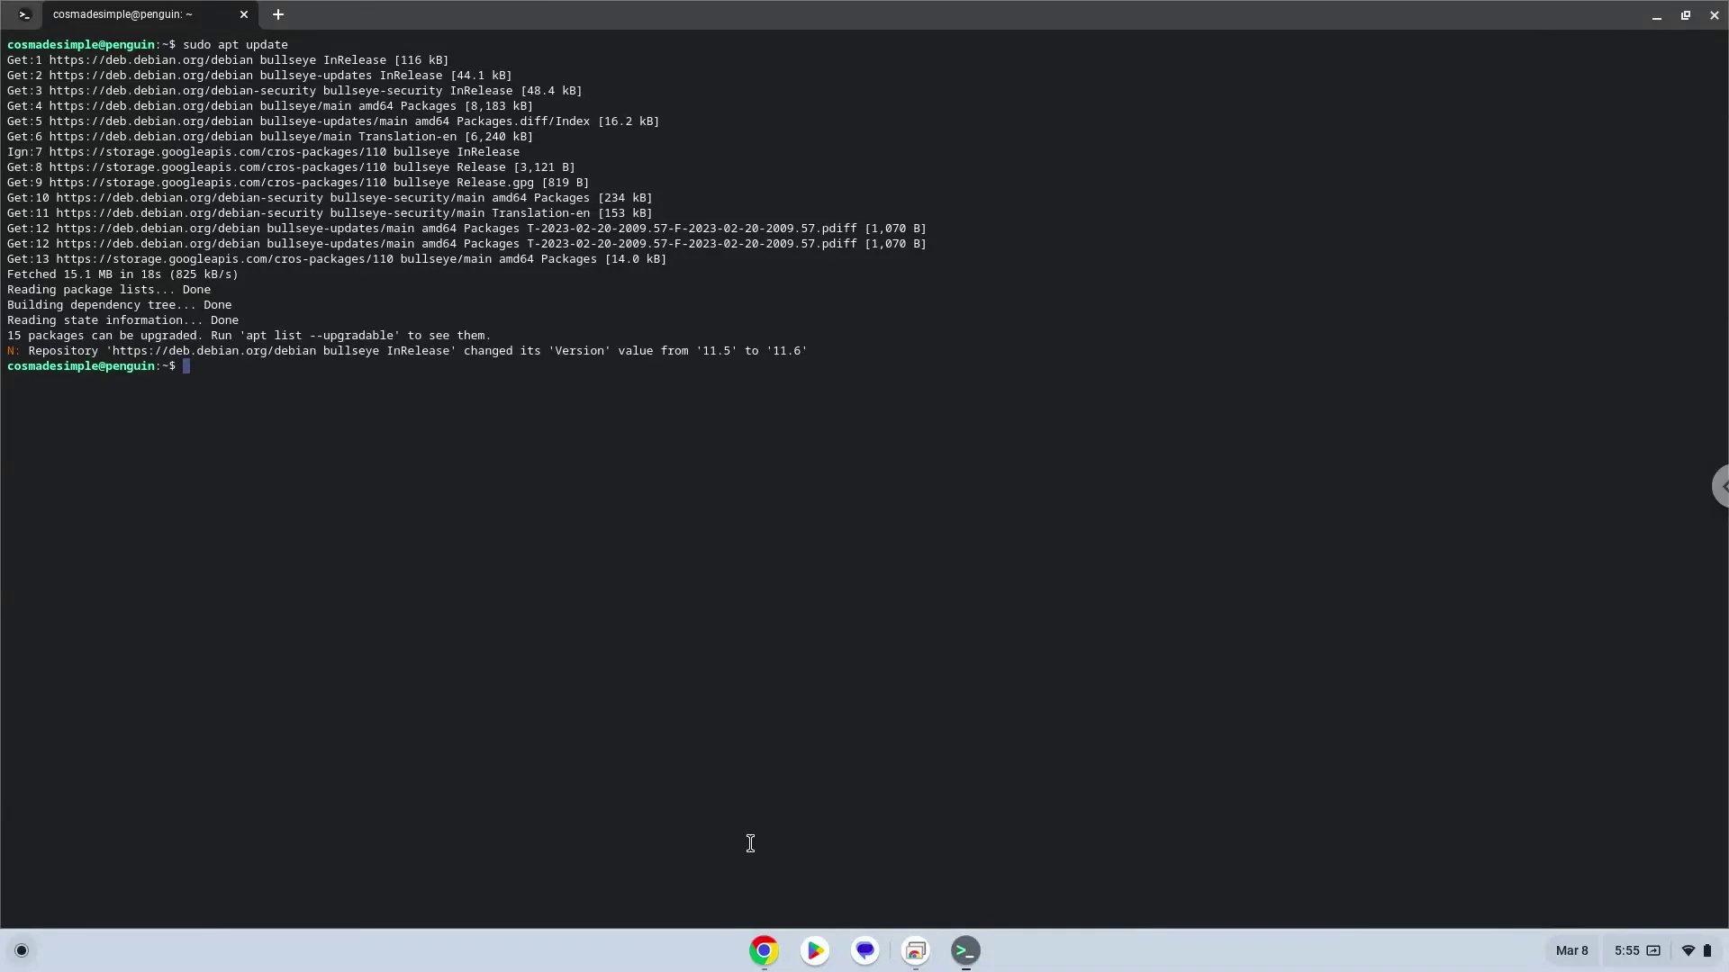
Copy the 'sudo apt install flatpak' line from the Docs notes.
{"action": "left_click", "coordinate": [765, 951]}
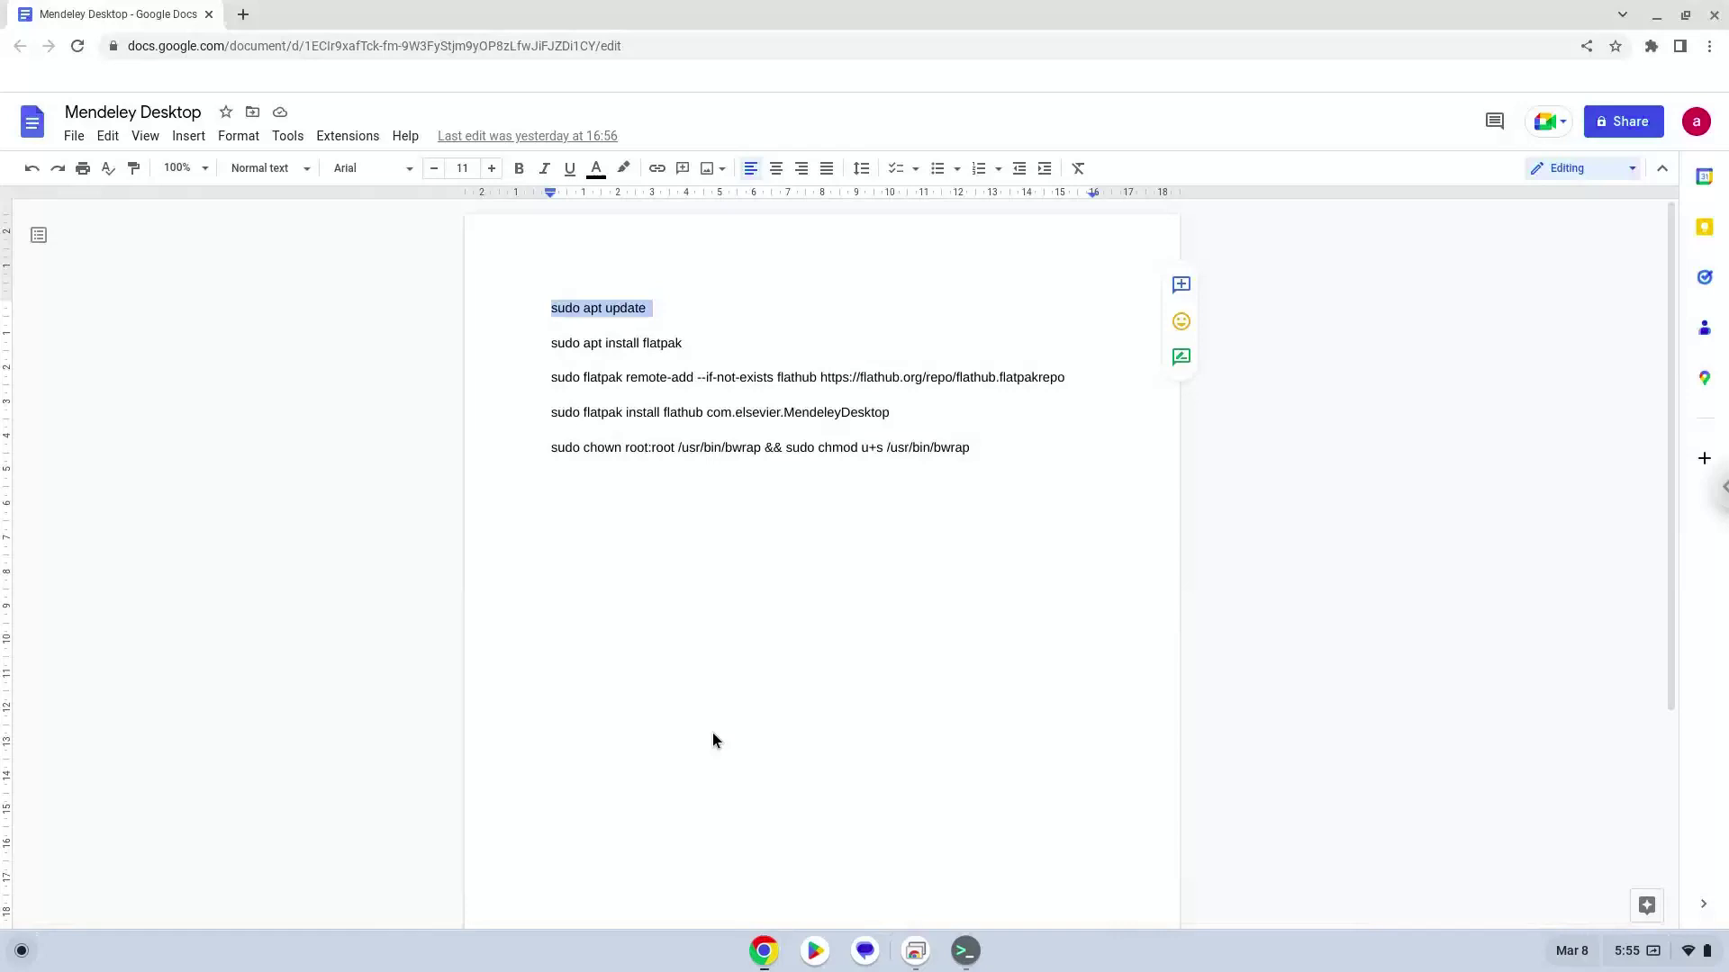
{"action": "triple_click", "coordinate": [591, 341]}
{"action": "right_click", "coordinate": [590, 342]}
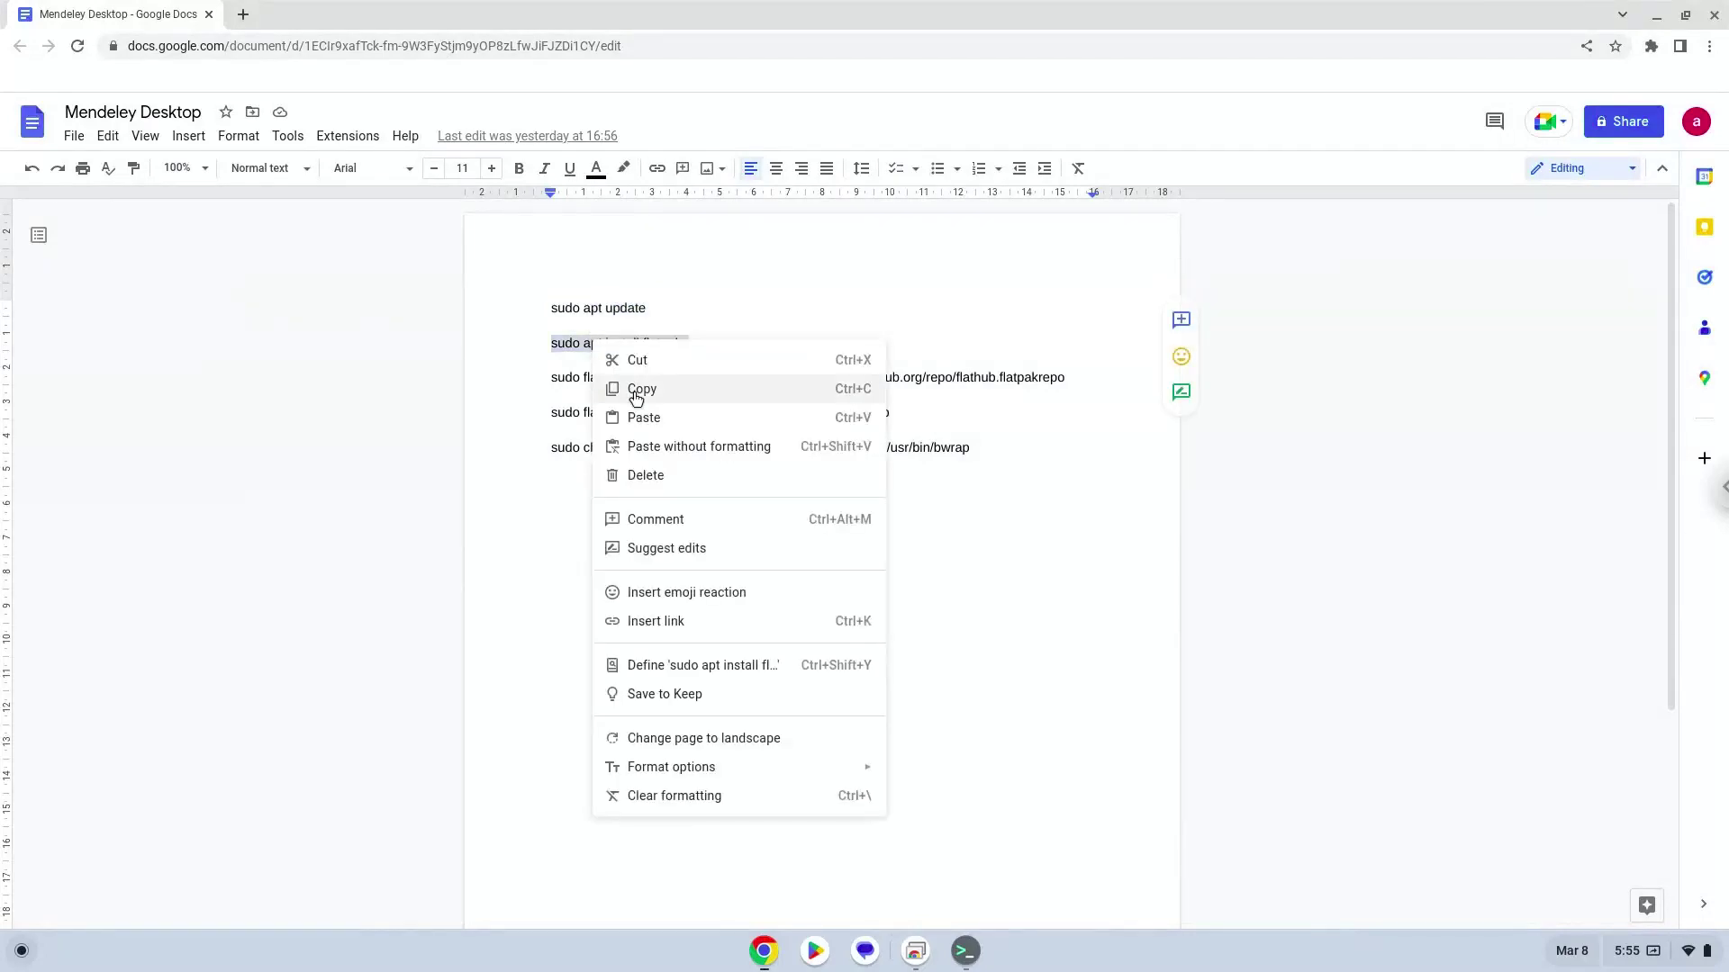
{"action": "left_click", "coordinate": [639, 389]}
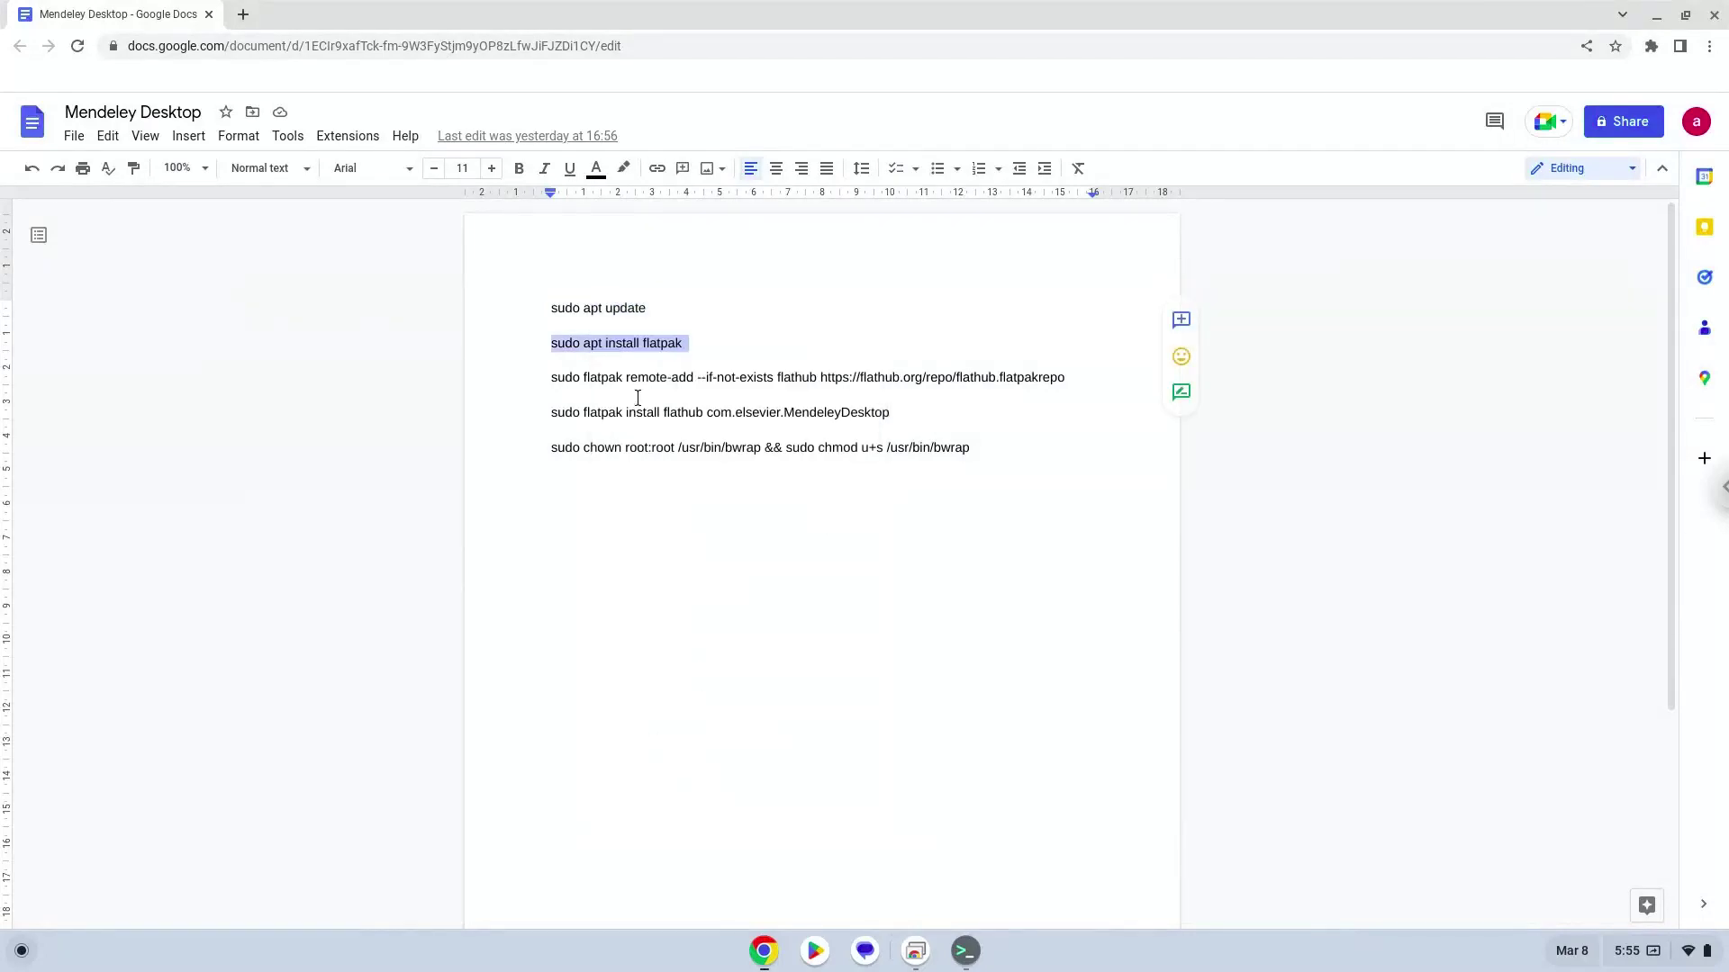
Run the flatpak install command in Terminal, confirming the additional packages.
{"action": "left_click", "coordinate": [964, 951]}
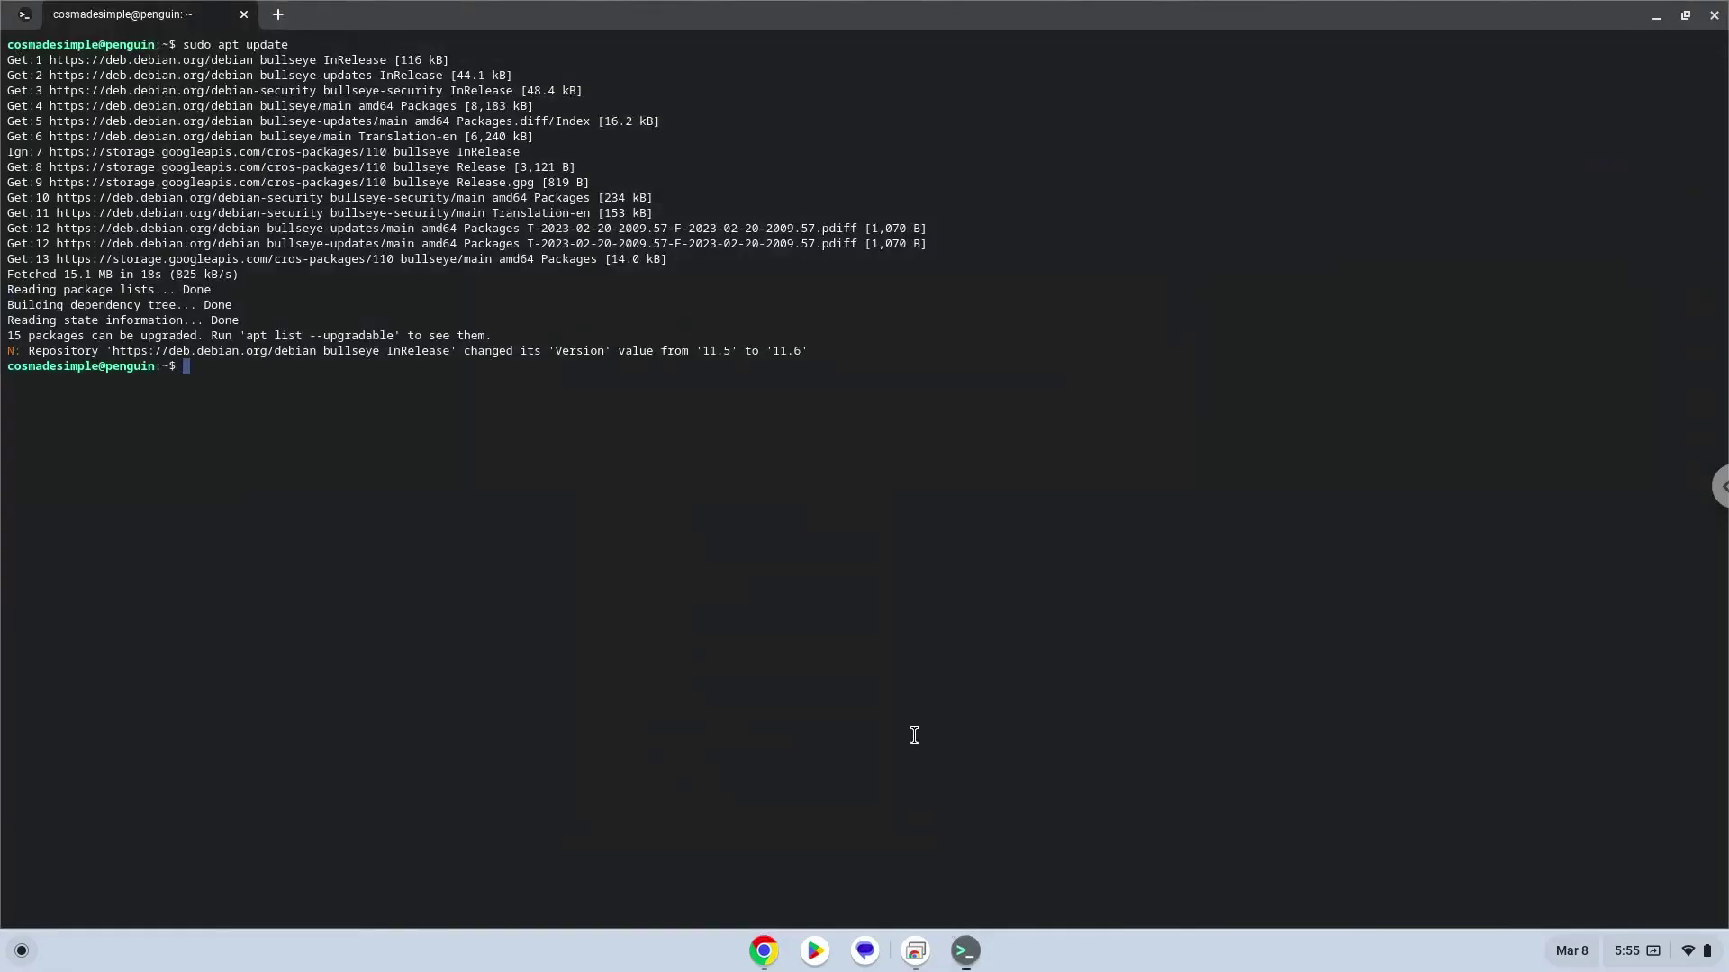
{"action": "key", "text": "ctrl+shift+v"}
{"action": "key", "text": "Return"}
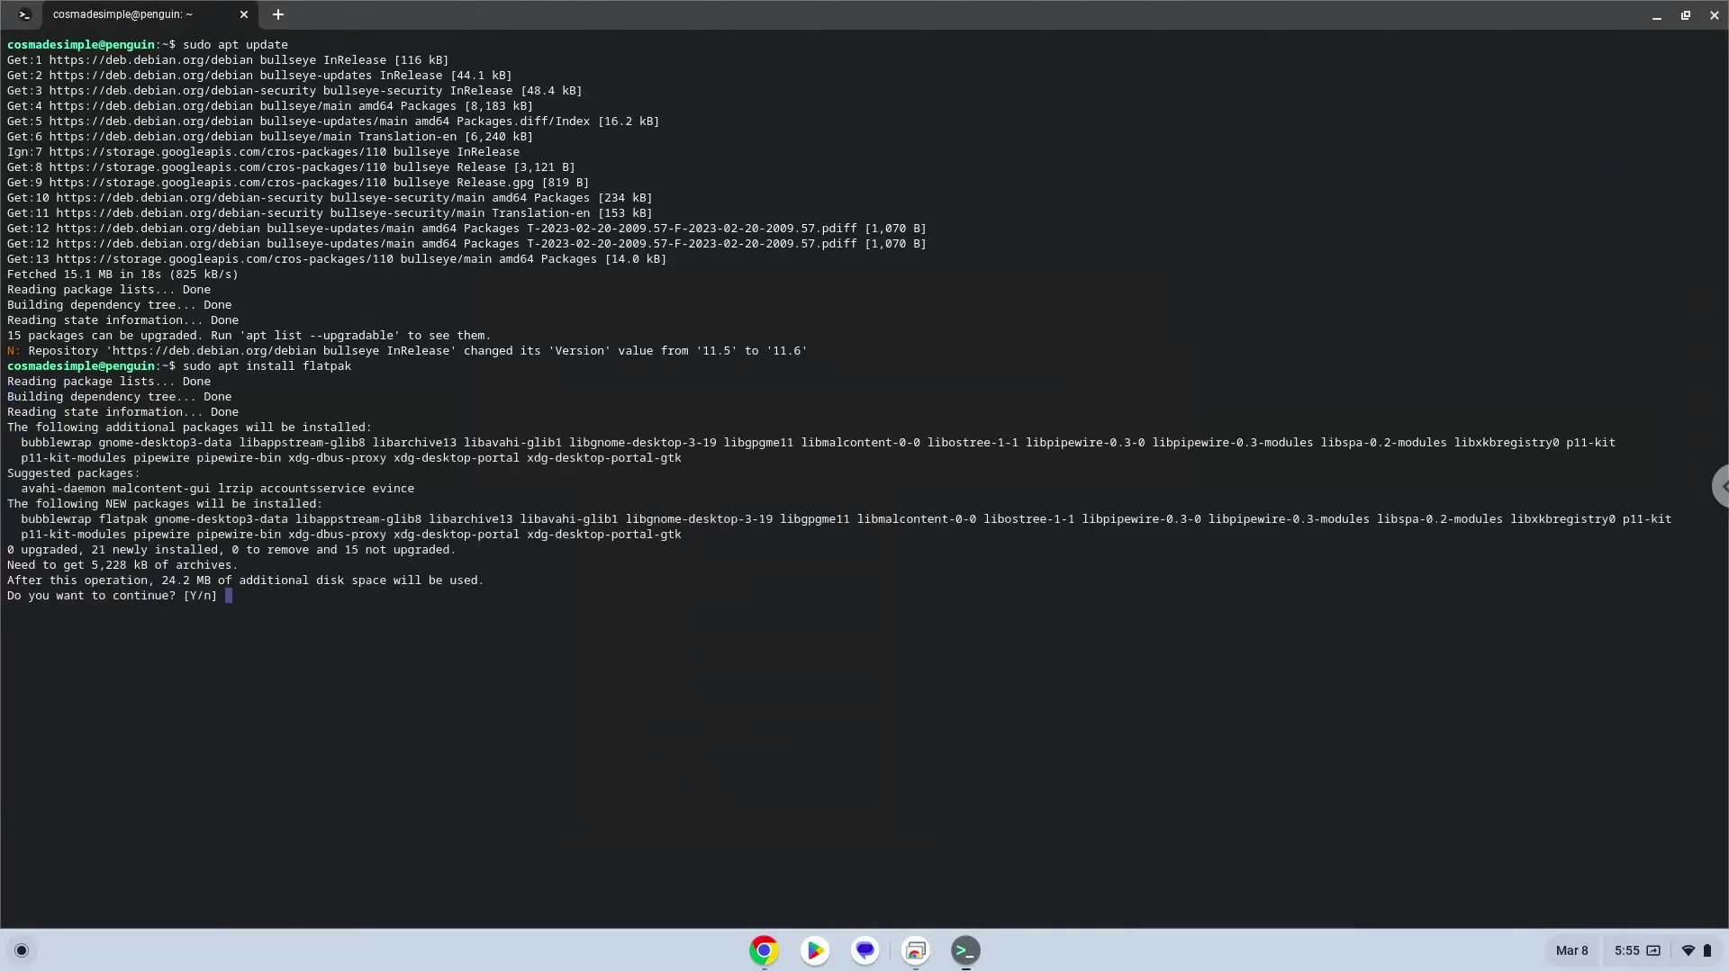
{"action": "key", "text": "Return"}
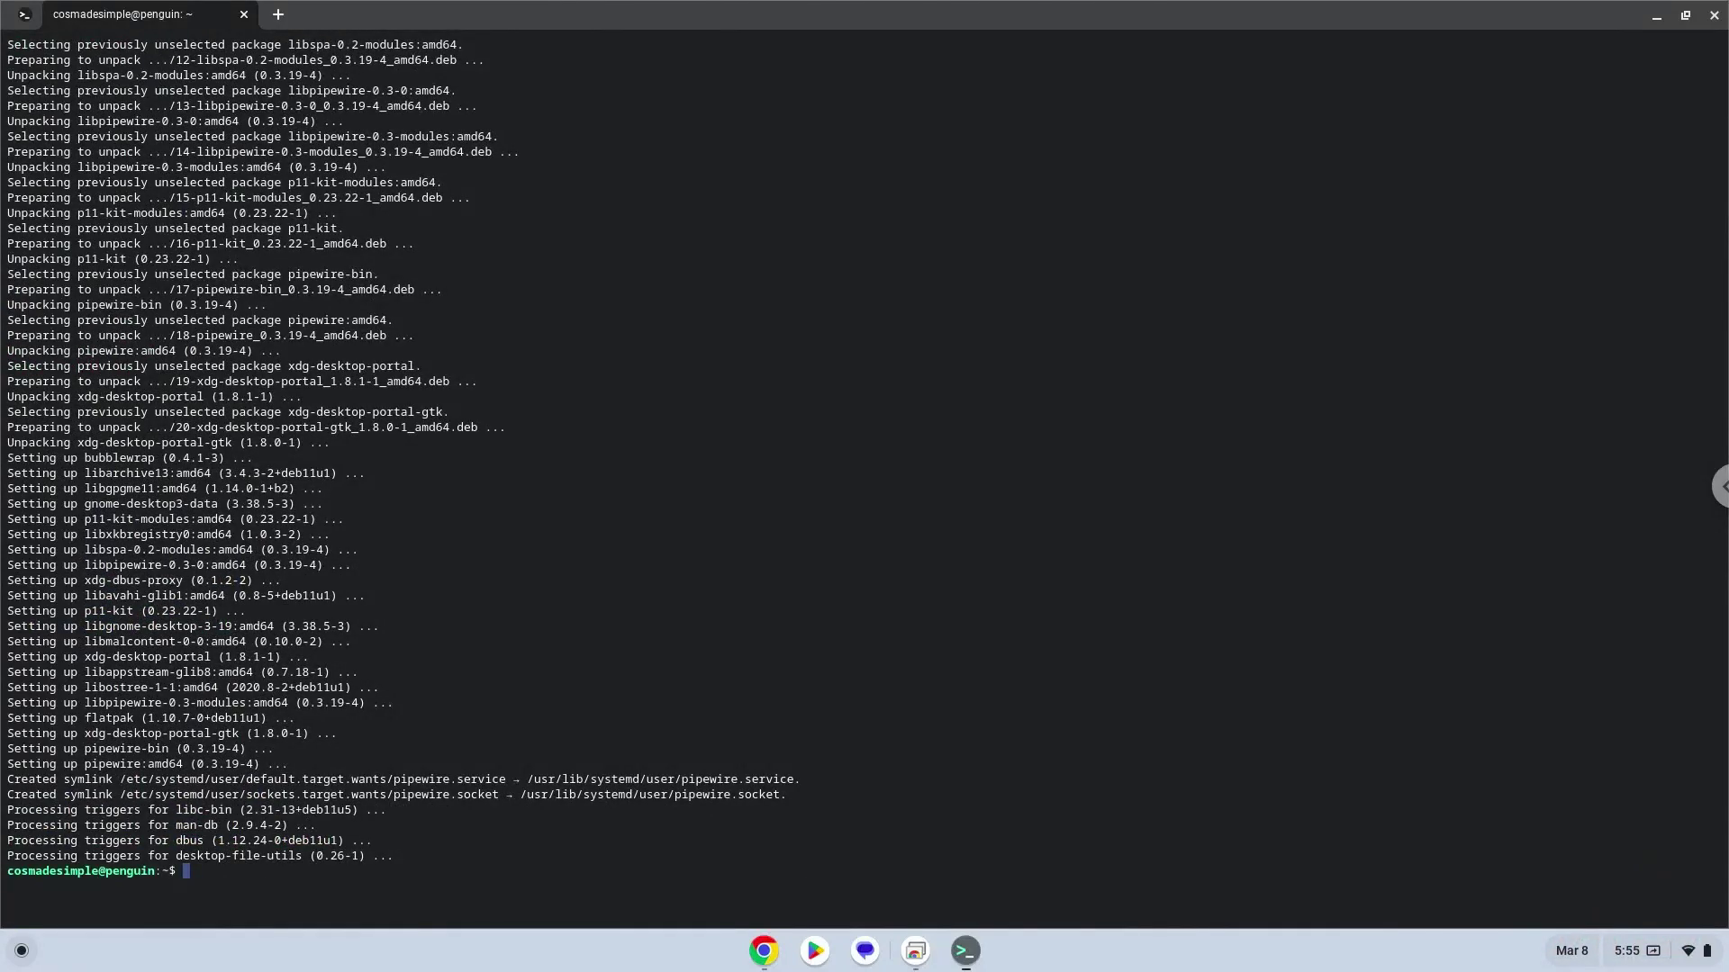
{"action": "left_click", "coordinate": [761, 954]}
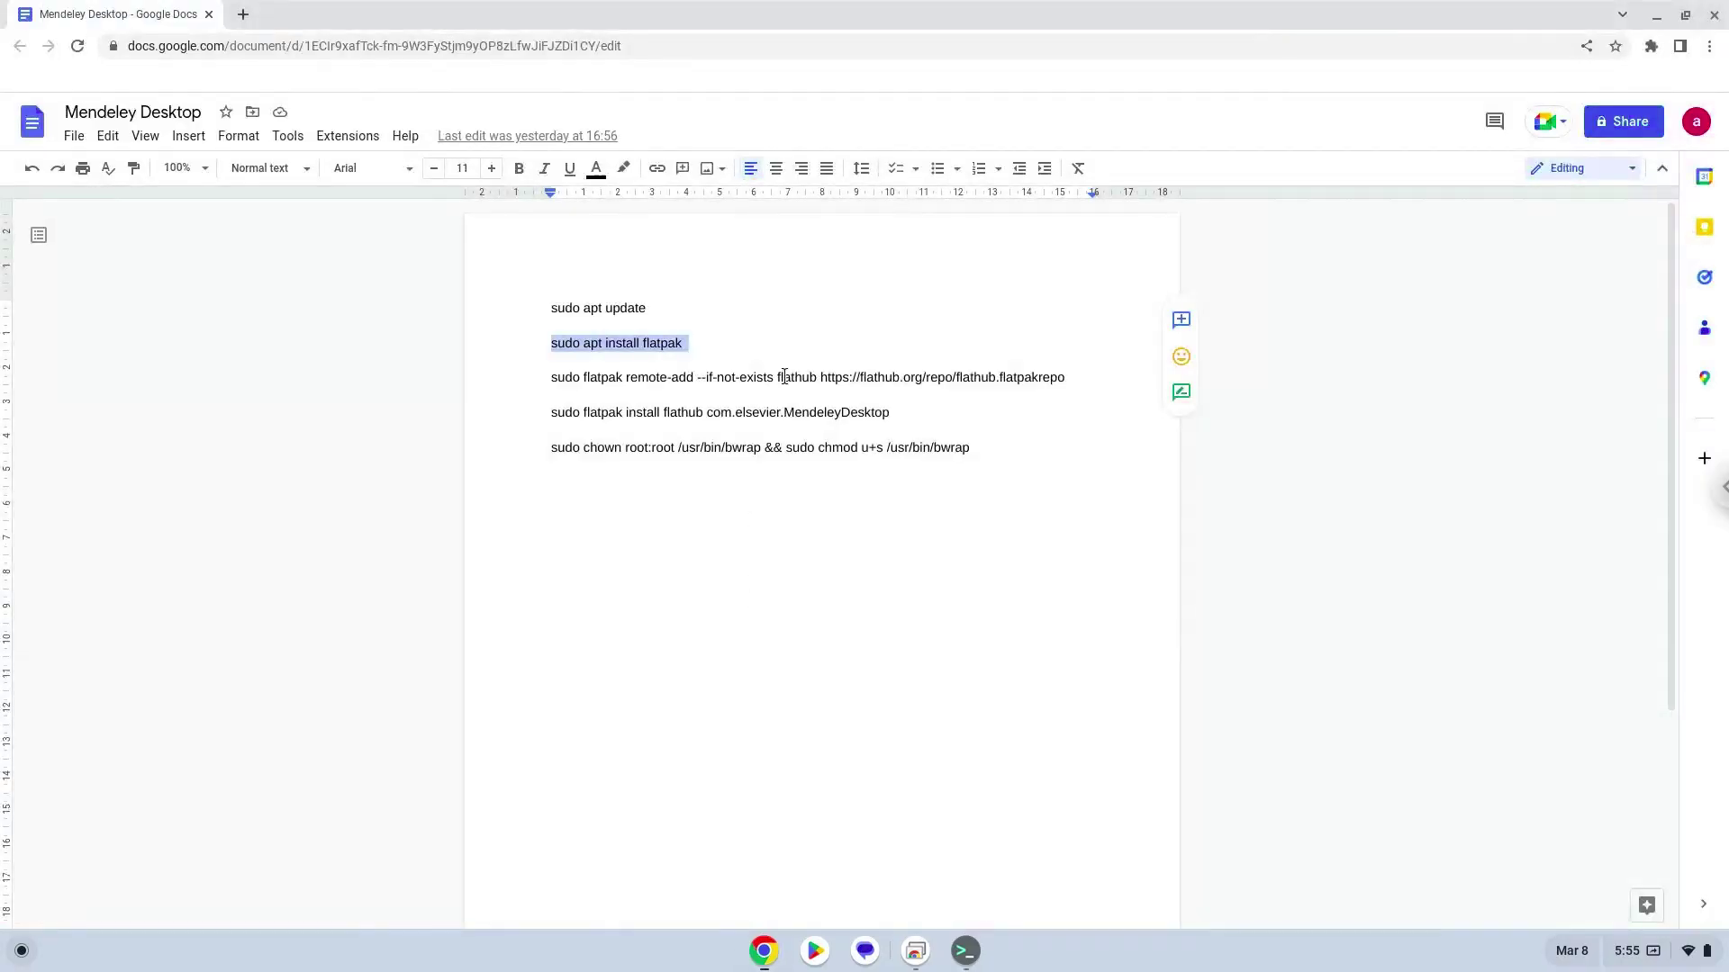
Copy the Flathub 'flatpak remote-add' line from the notes and run it in Terminal.
{"action": "triple_click", "coordinate": [781, 377]}
{"action": "right_click", "coordinate": [783, 378]}
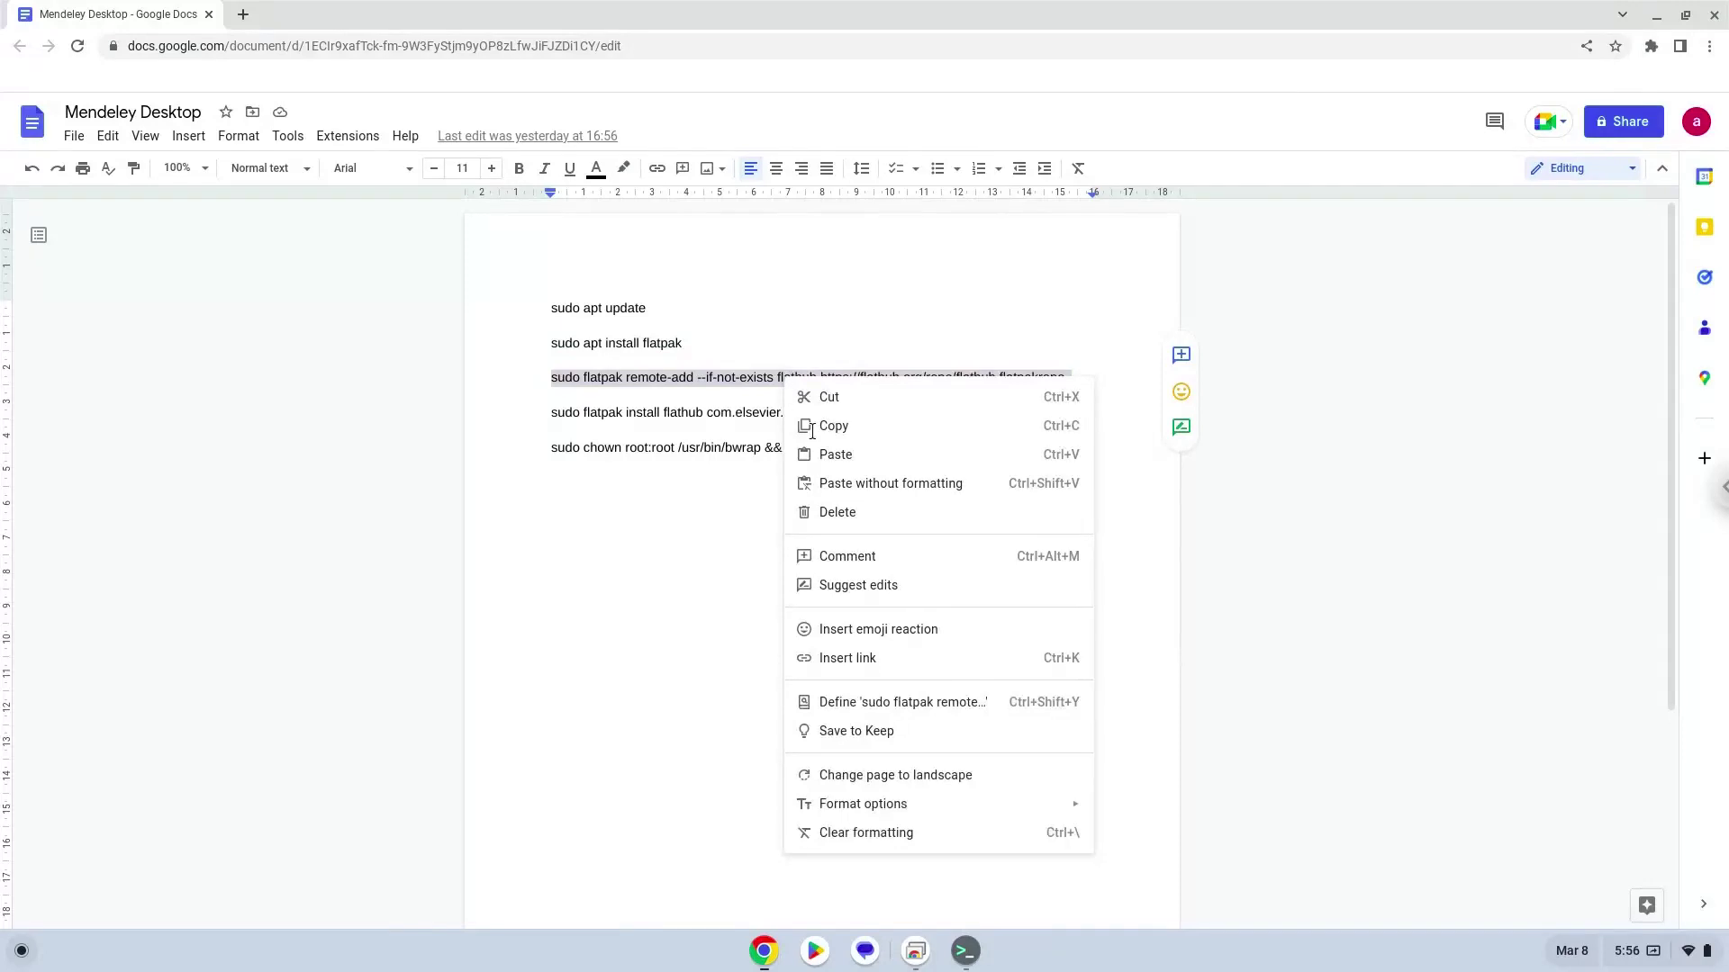
{"action": "left_click", "coordinate": [826, 427]}
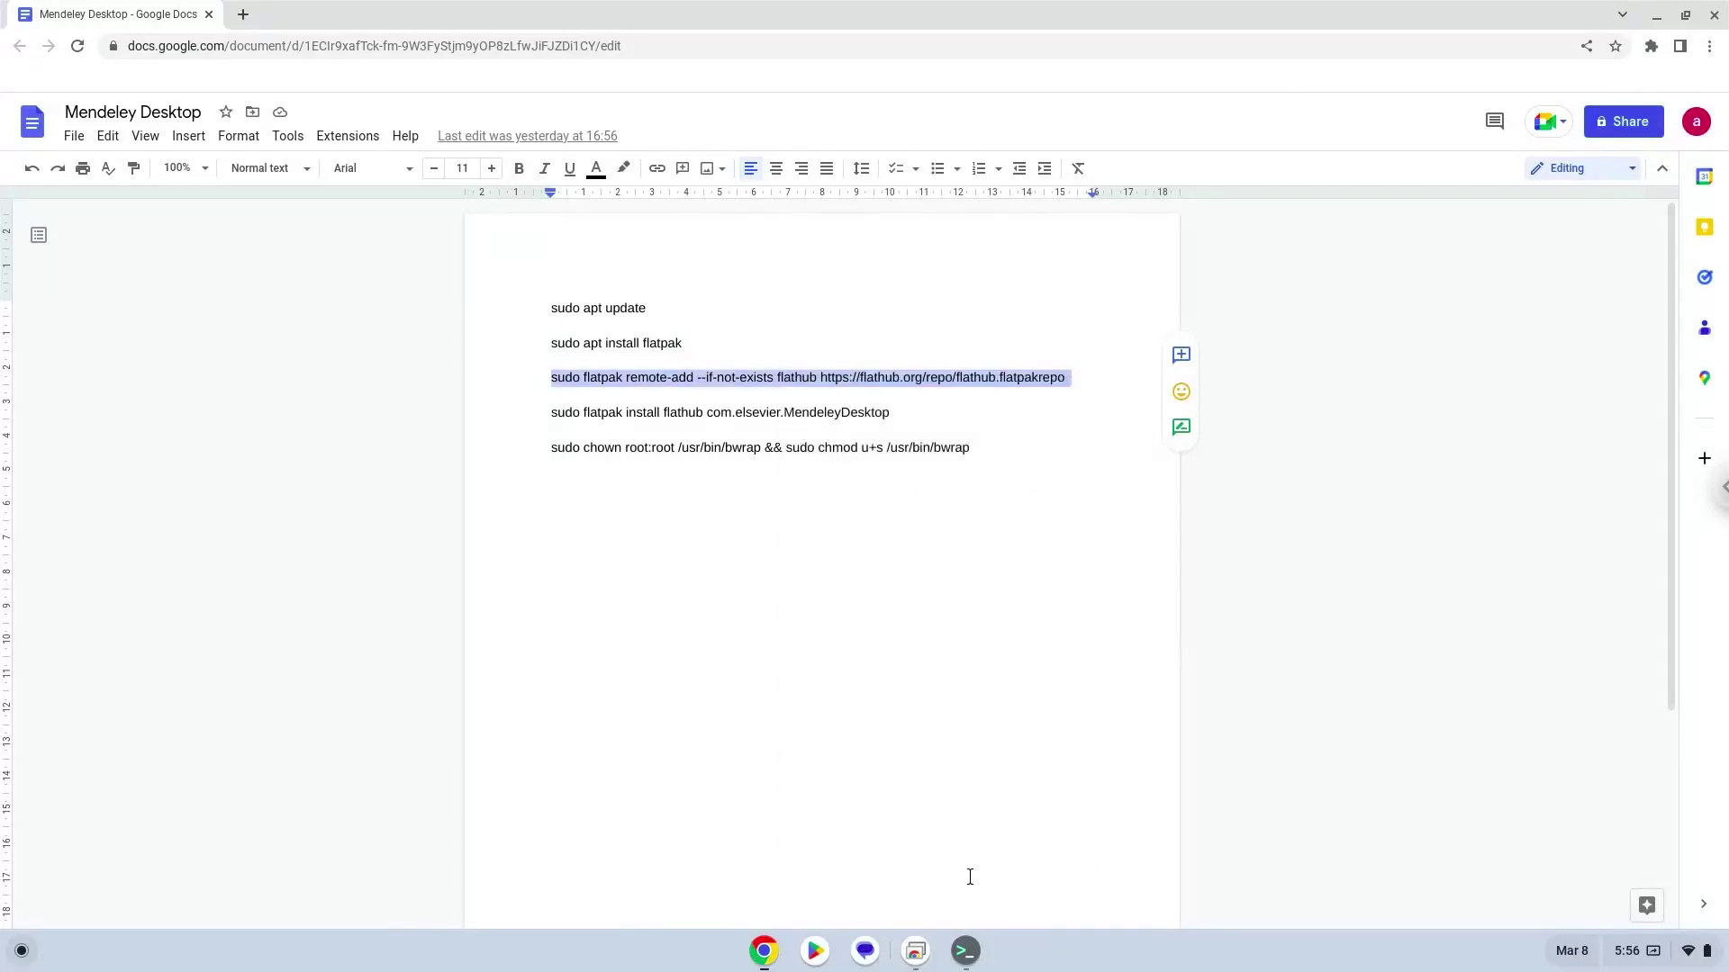
{"action": "left_click", "coordinate": [964, 951]}
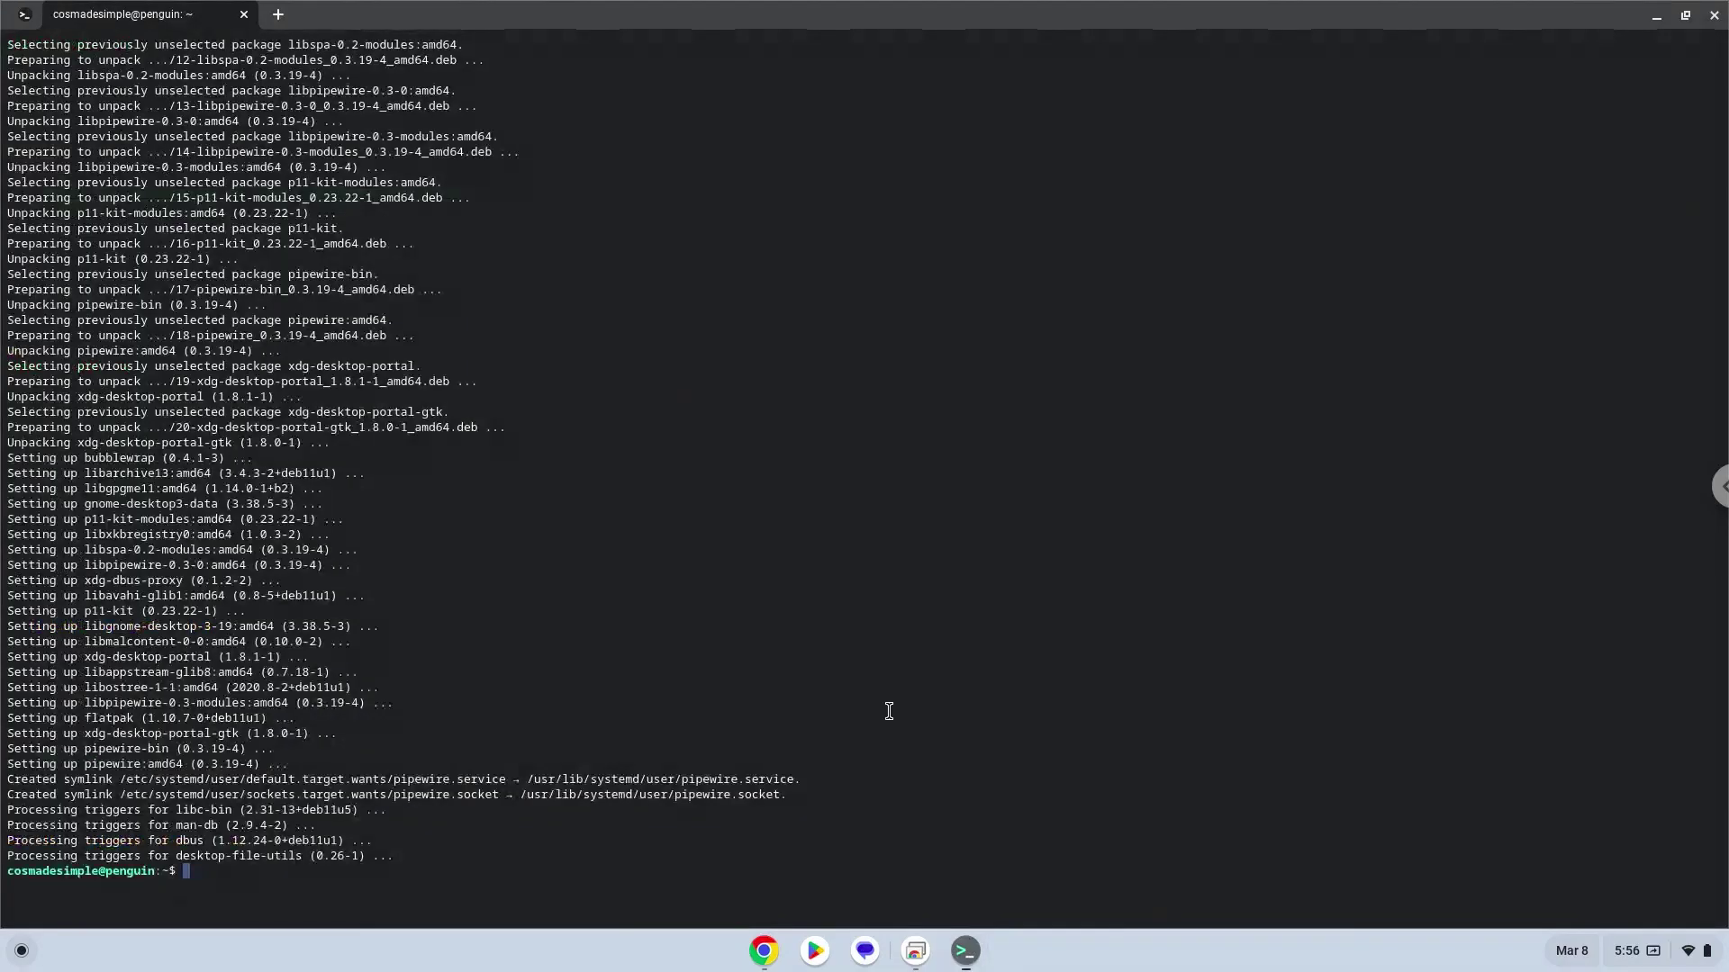
{"action": "key", "text": "ctrl+shift+v"}
{"action": "key", "text": "Return"}
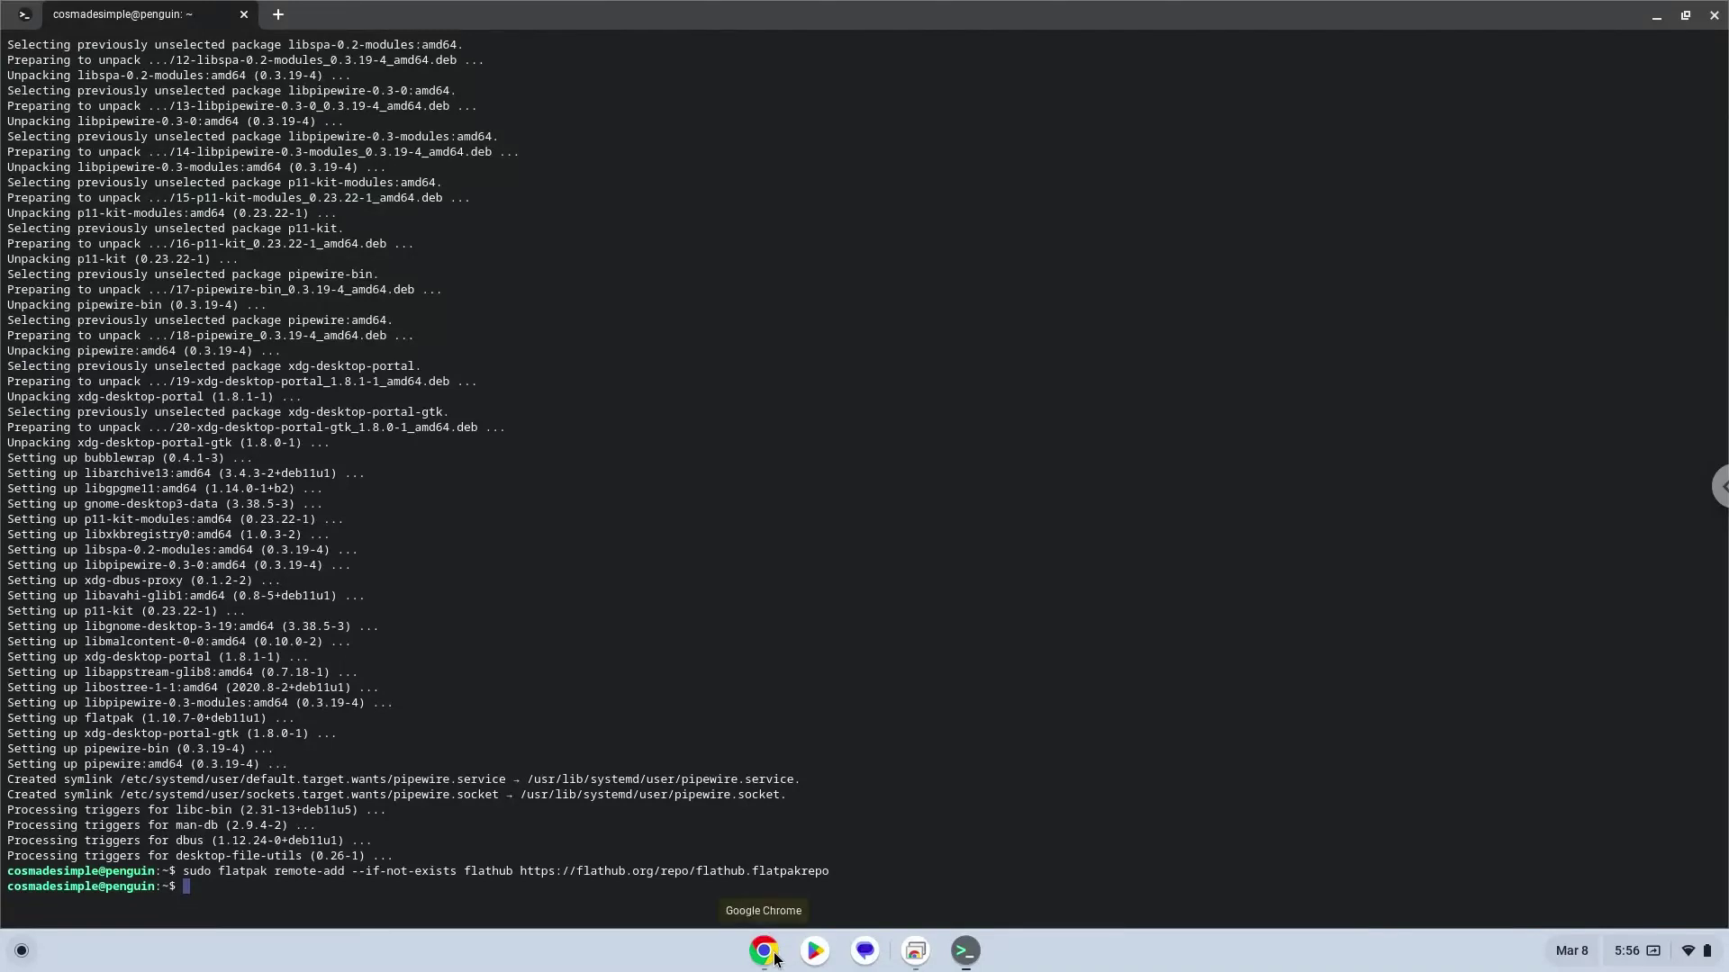
Copy the Mendeley 'flatpak install' line from the Docs notes.
{"action": "left_click", "coordinate": [765, 951]}
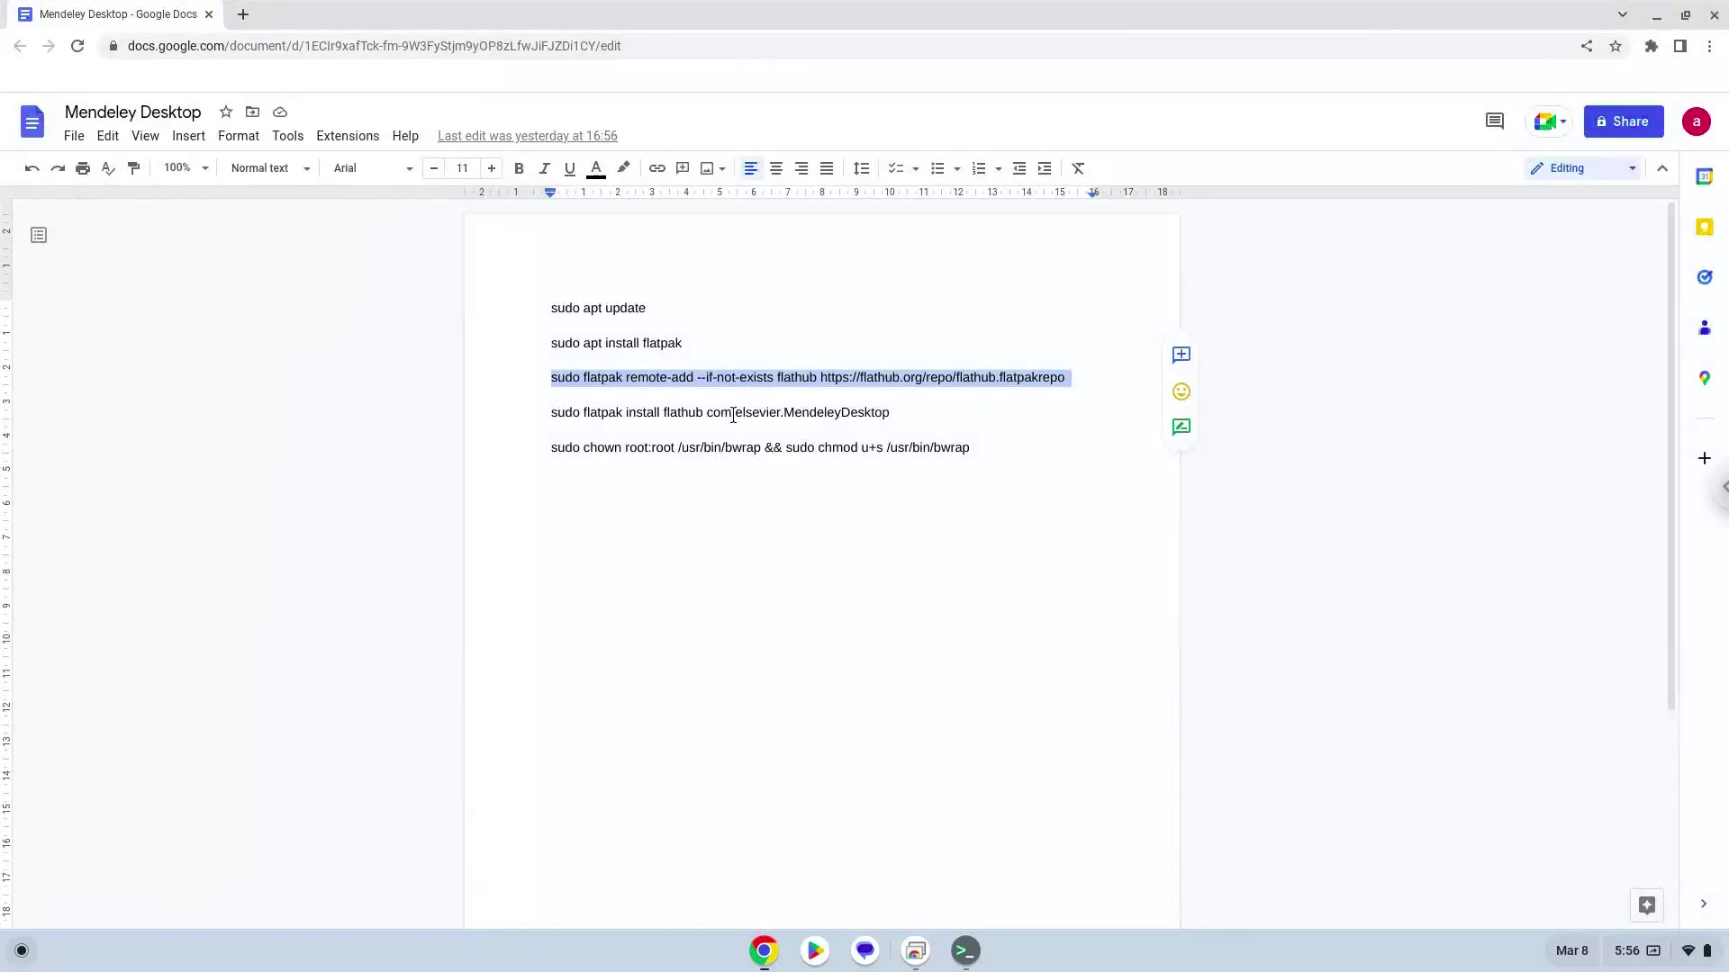
{"action": "triple_click", "coordinate": [730, 413]}
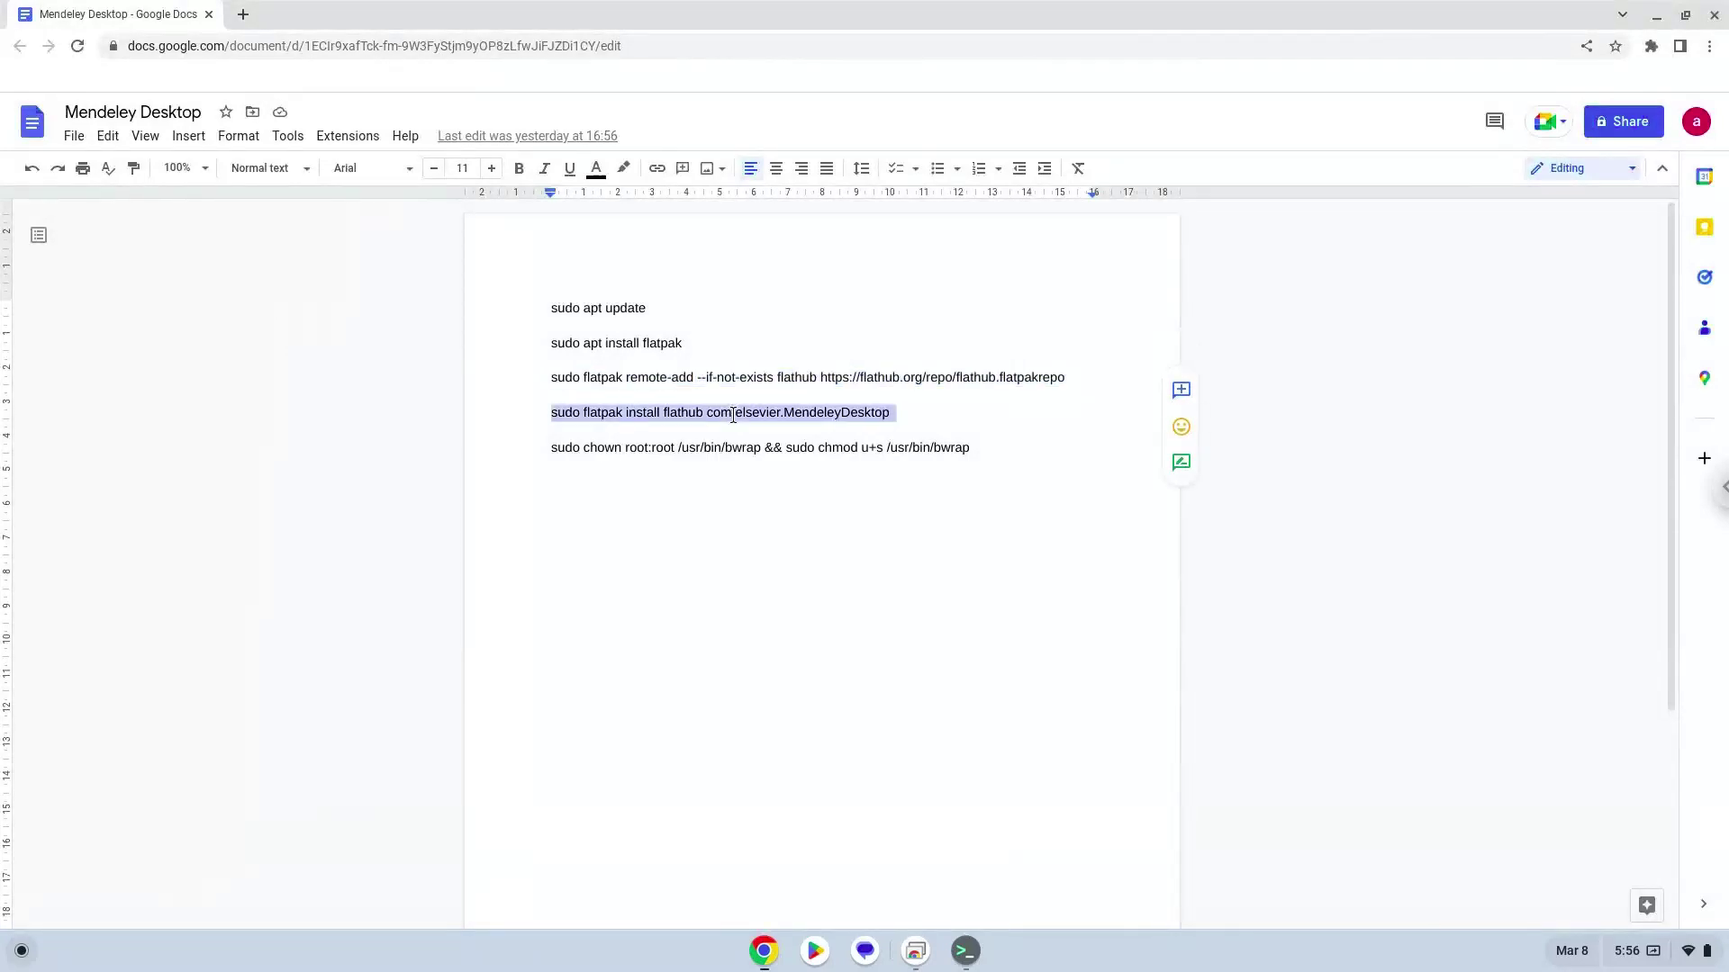
{"action": "right_click", "coordinate": [732, 415]}
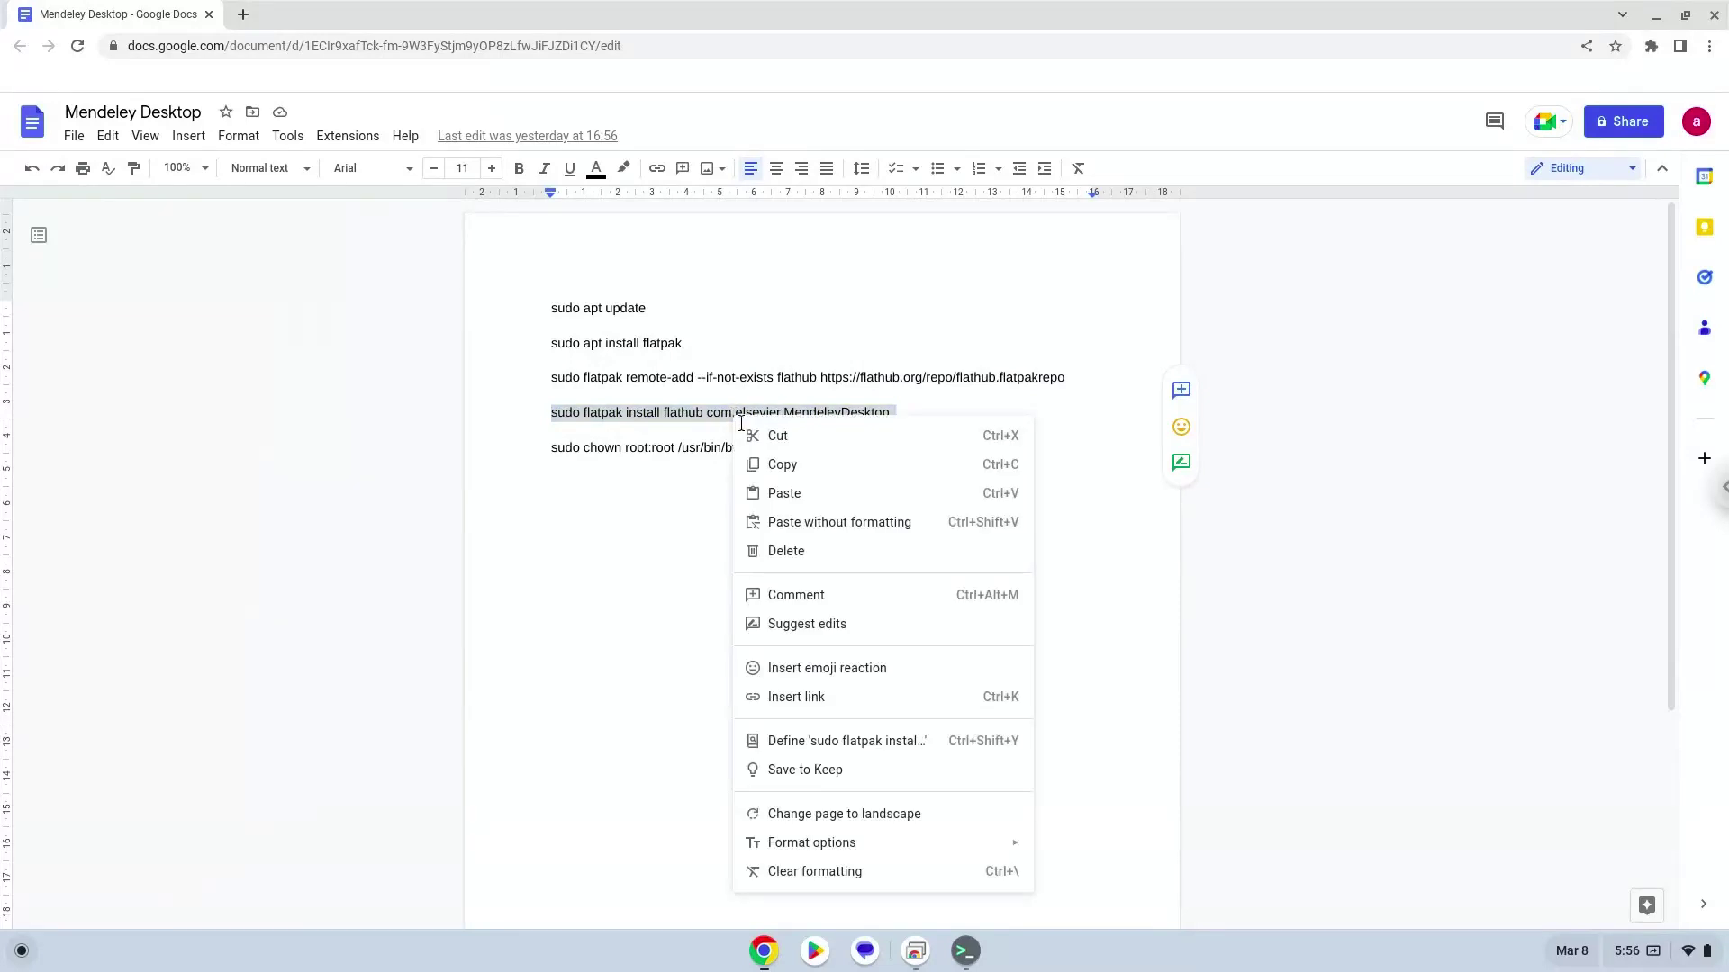
{"action": "left_click", "coordinate": [779, 463]}
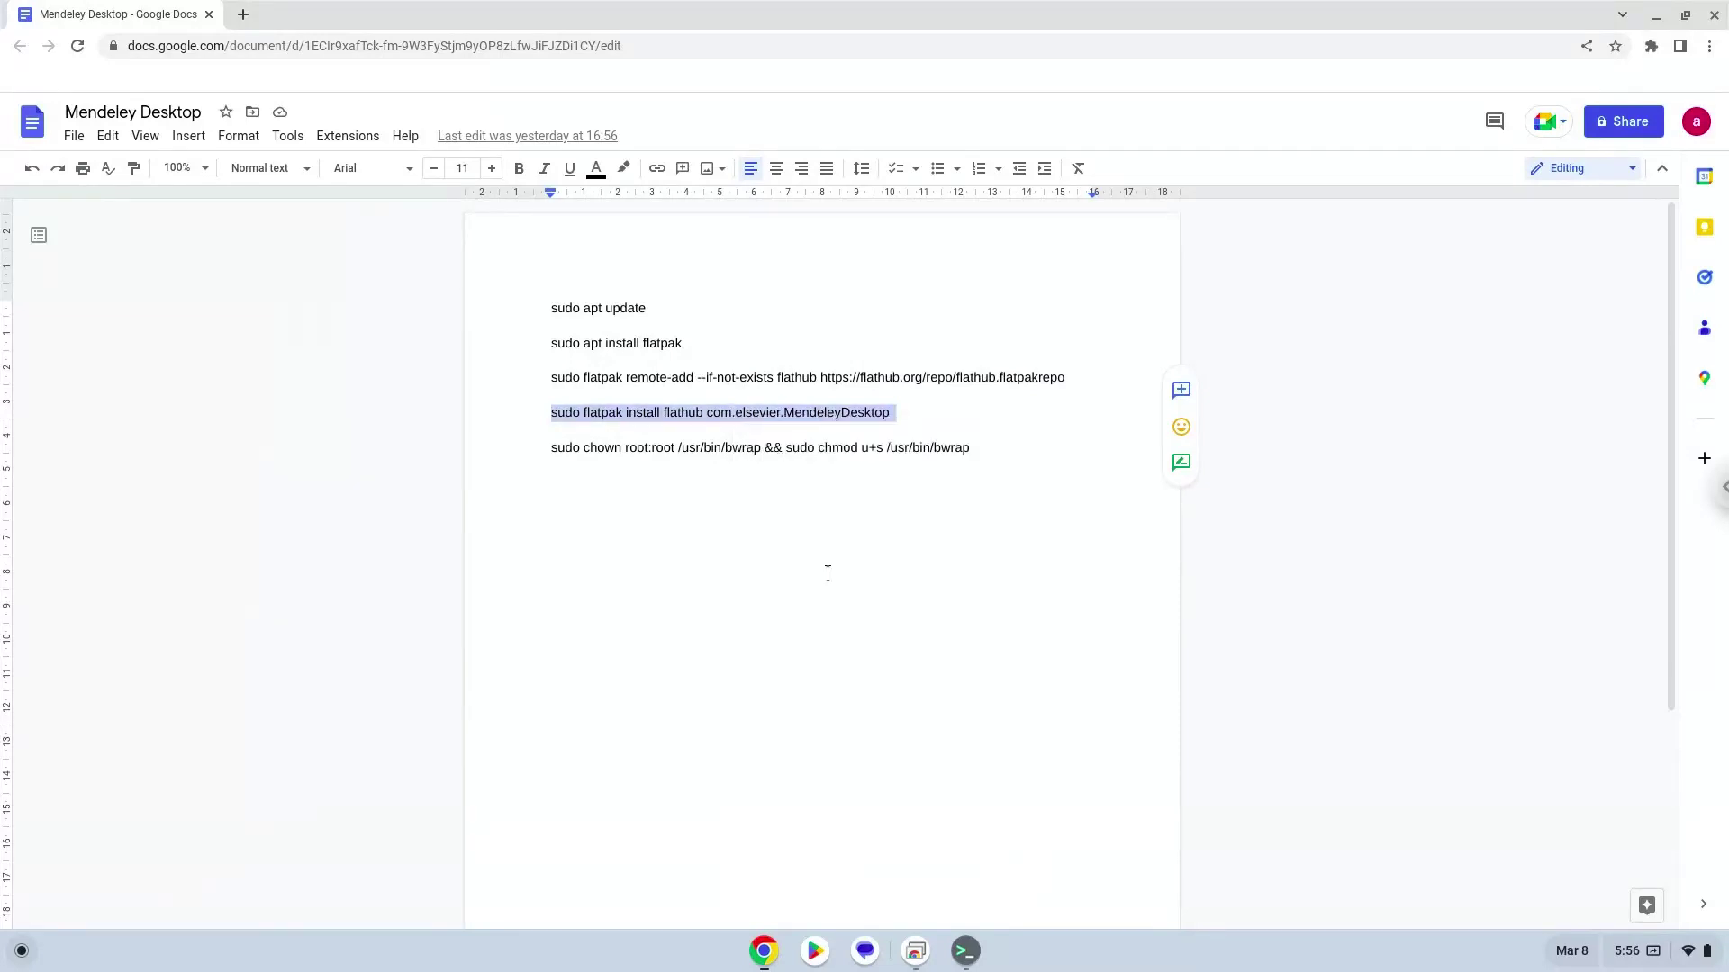
Run the com.elsevier.MendeleyDesktop install in Terminal, accepting the runtime and installation prompts.
{"action": "left_click", "coordinate": [964, 953]}
{"action": "key", "text": "ctrl+shift+v"}
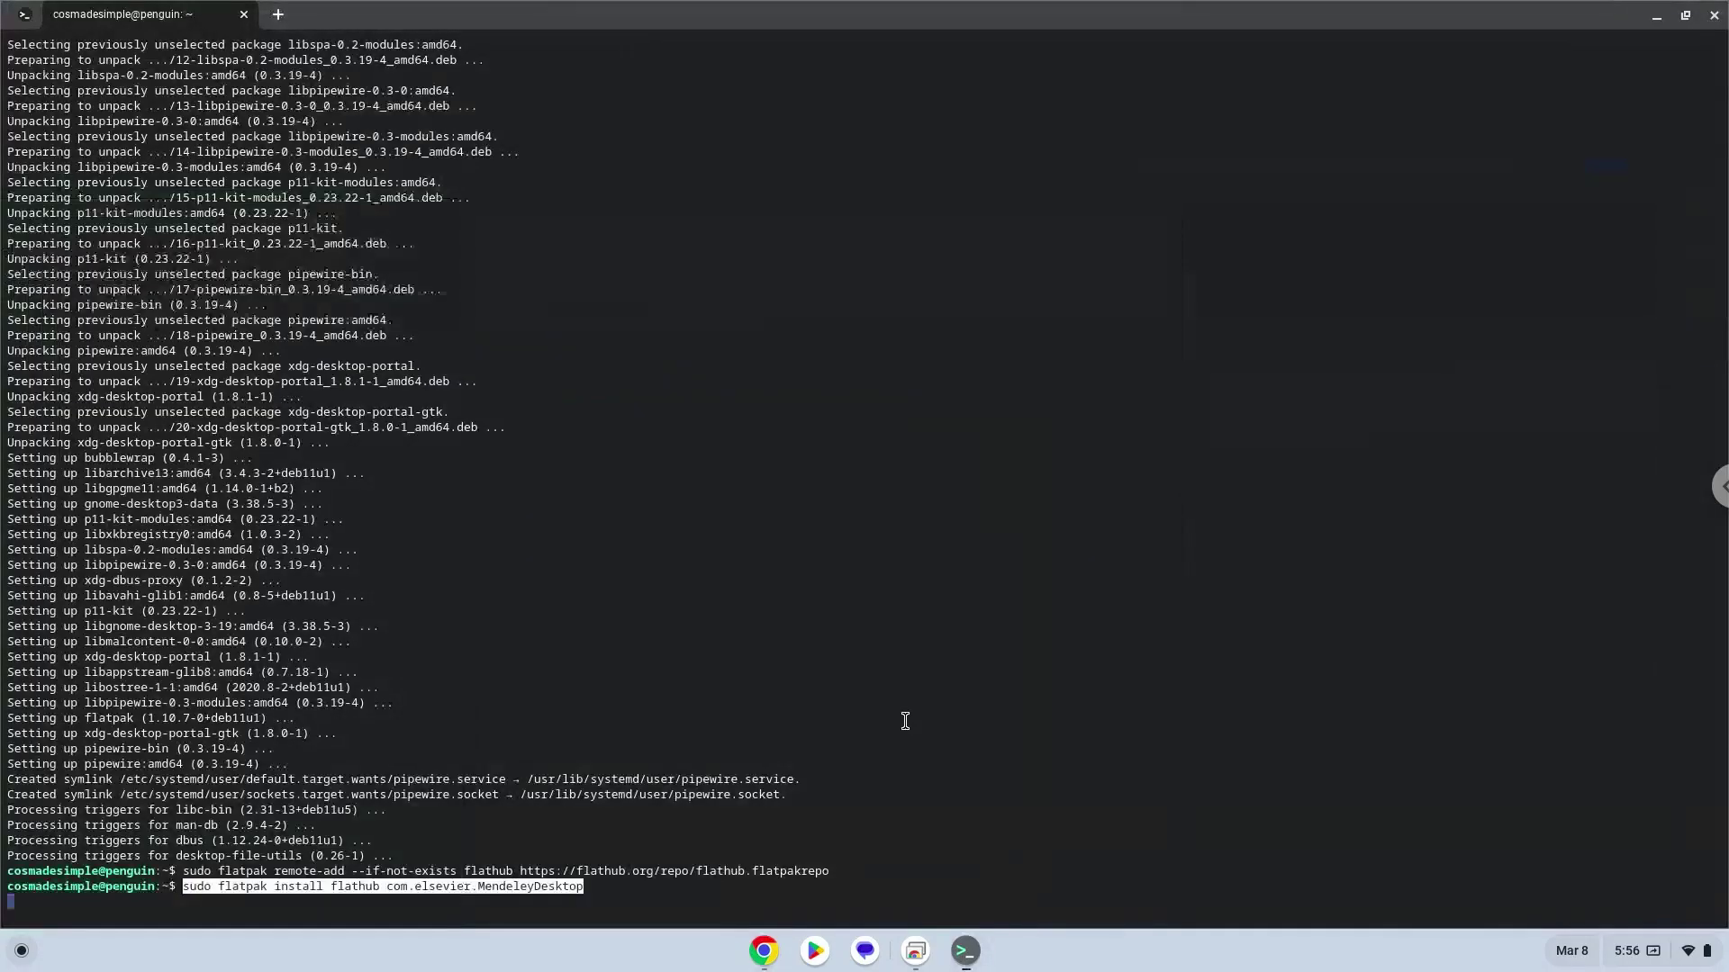
{"action": "key", "text": "Return"}
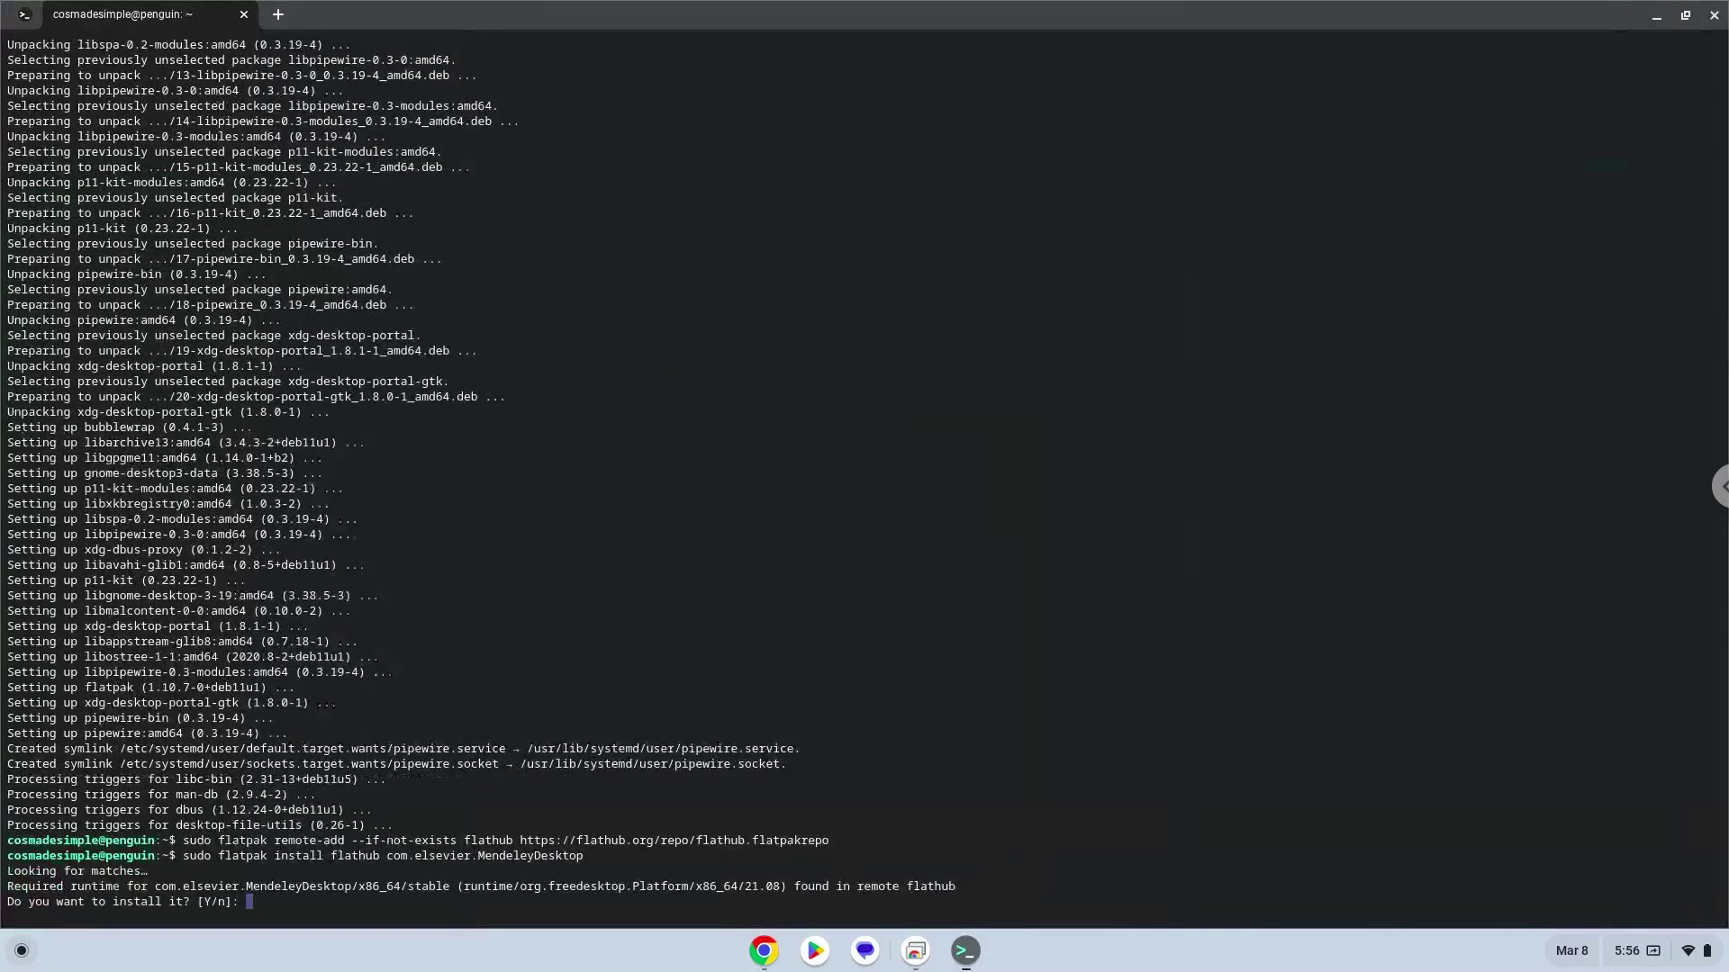
{"action": "key", "text": "Return"}
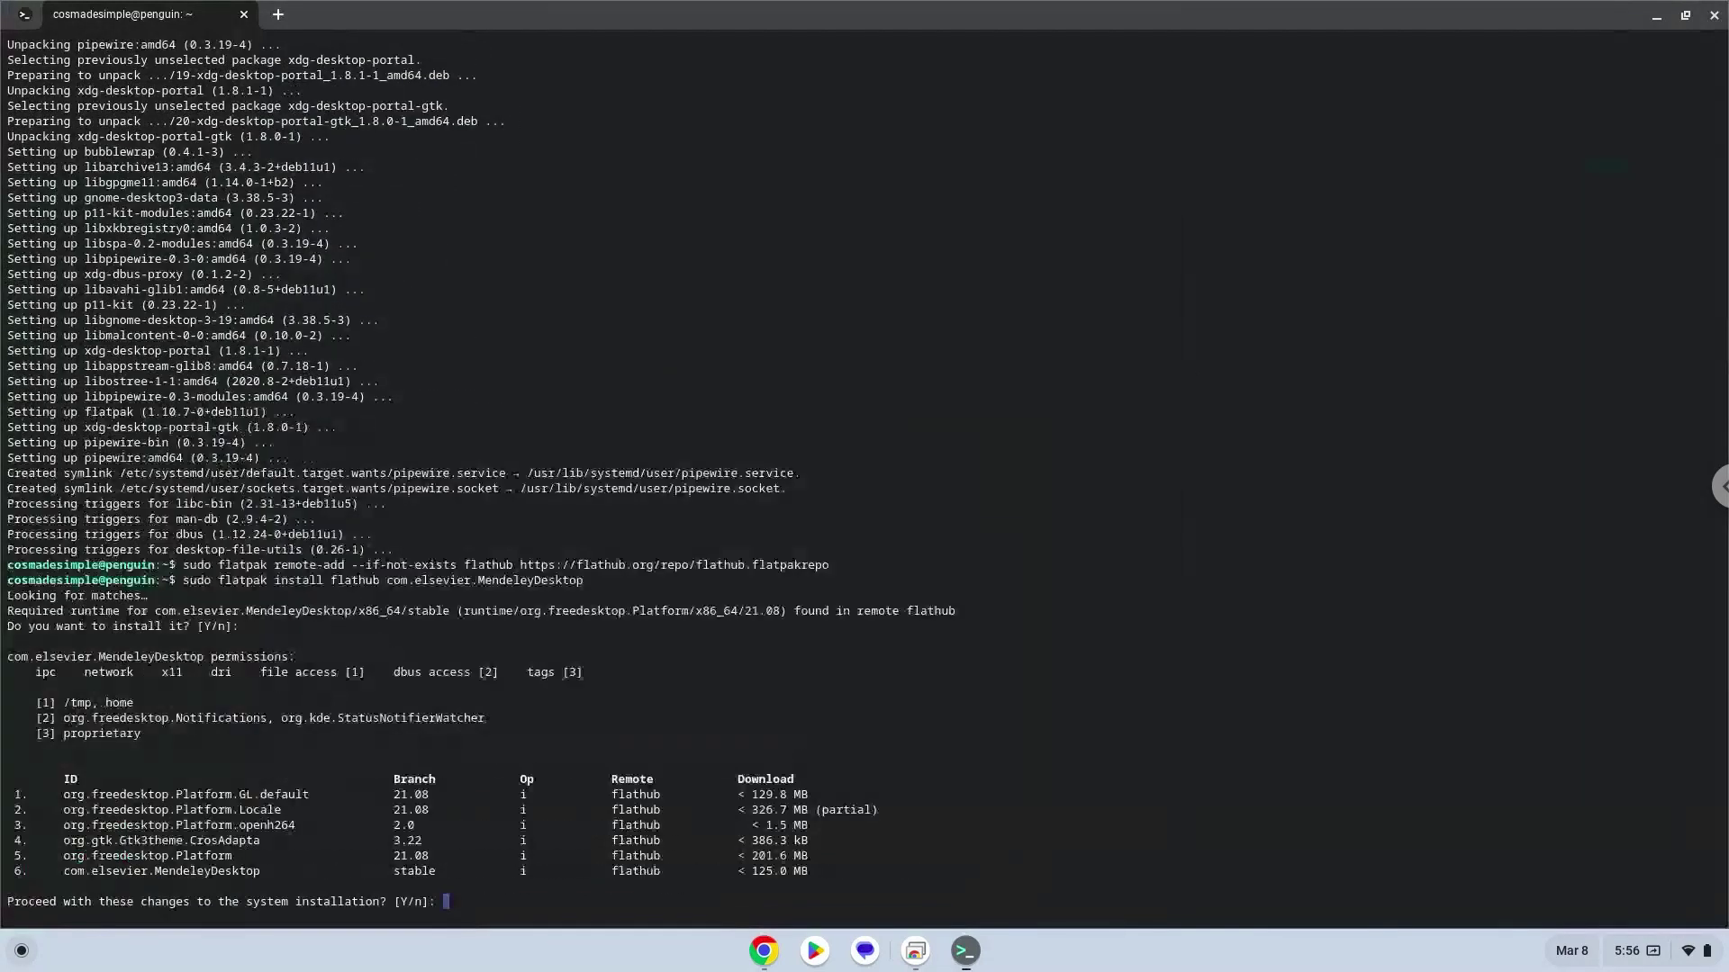
{"action": "key", "text": "Return"}
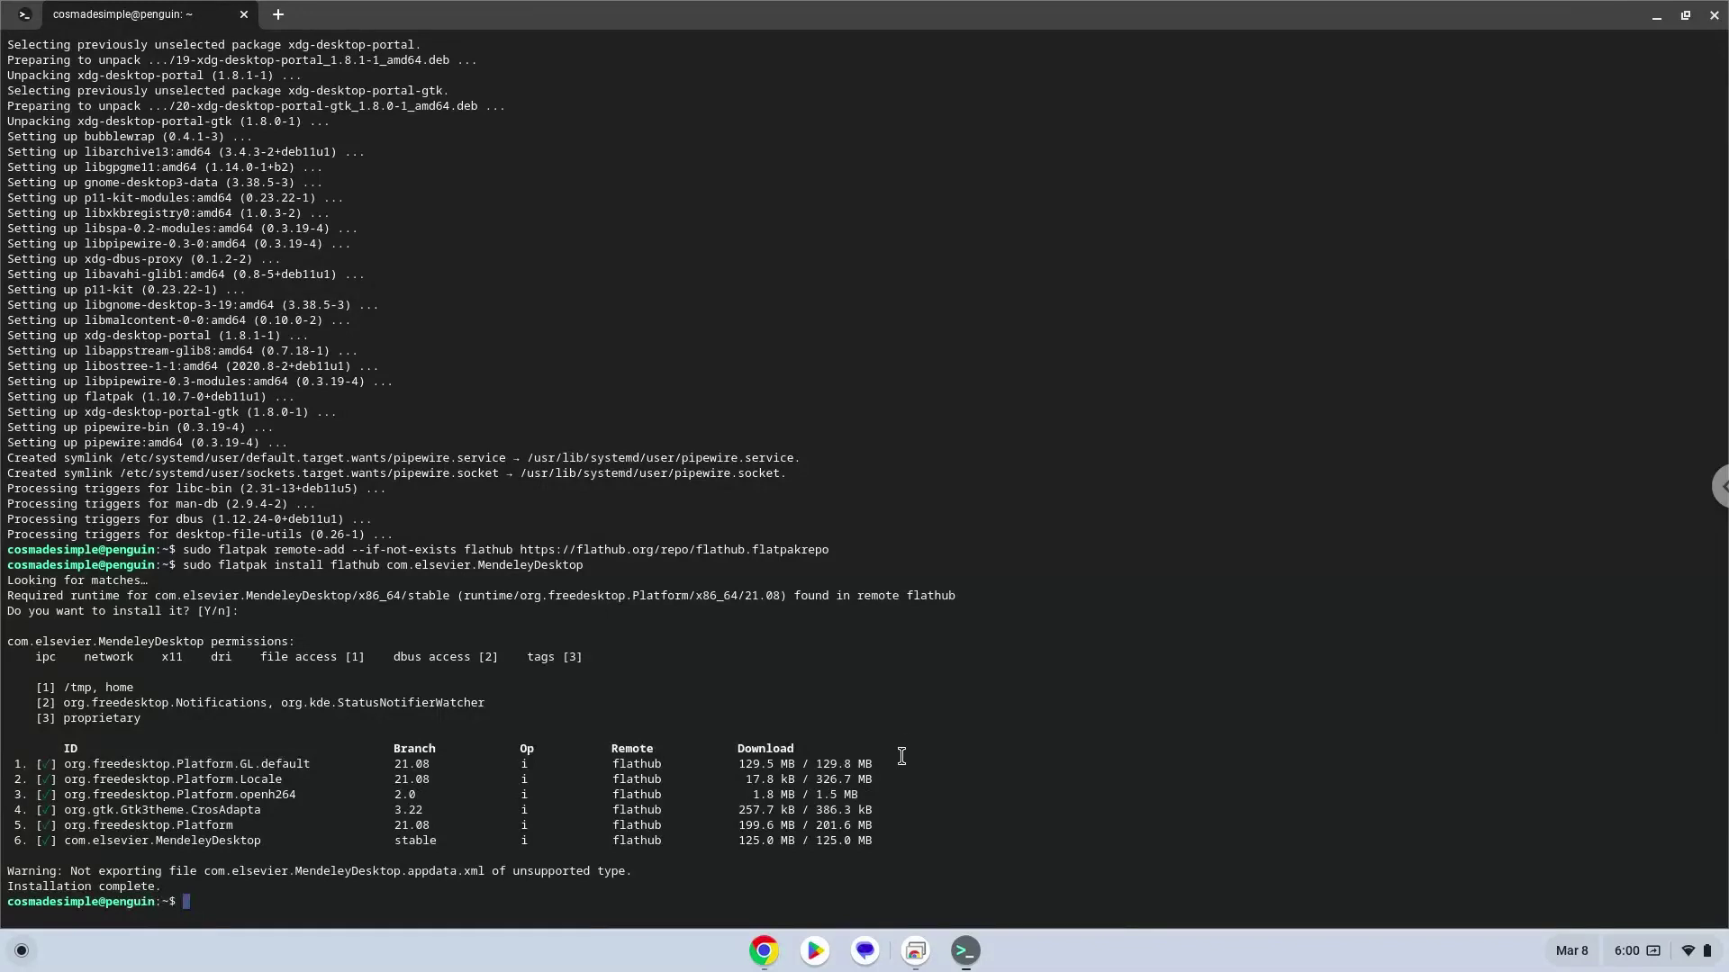
Copy the 'sudo chown/chmod /usr/bin/bwrap' line from the notes.
{"action": "left_click", "coordinate": [762, 950]}
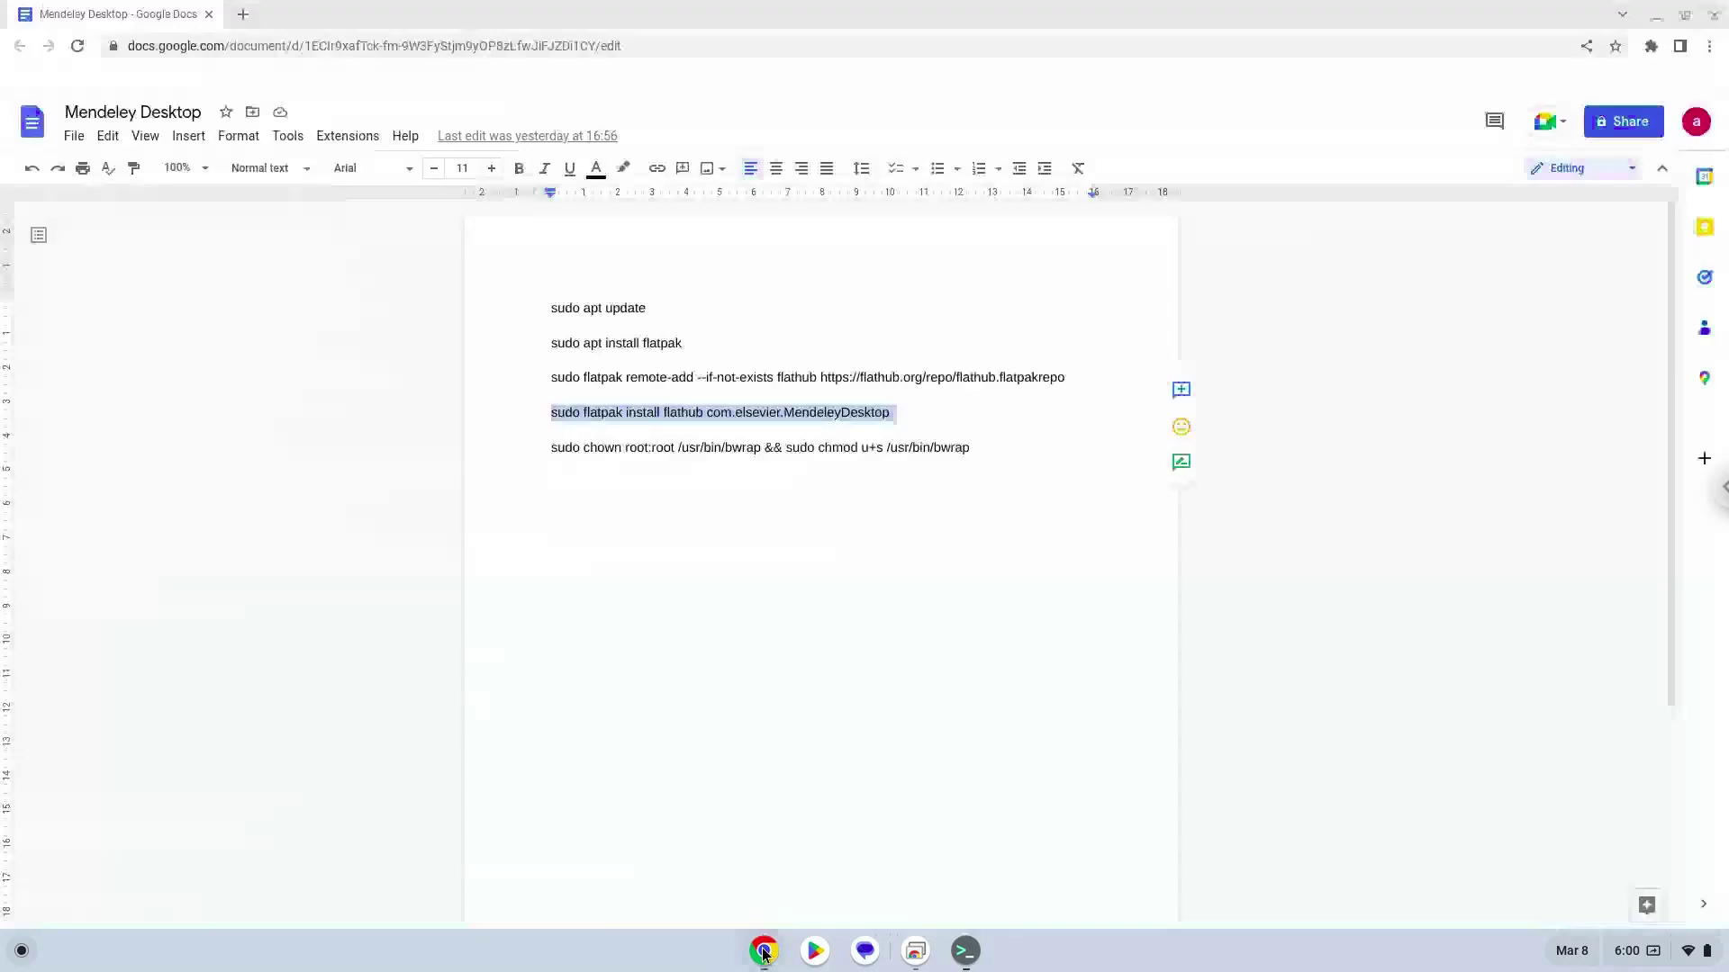
{"action": "triple_click", "coordinate": [744, 455]}
{"action": "right_click", "coordinate": [744, 454]}
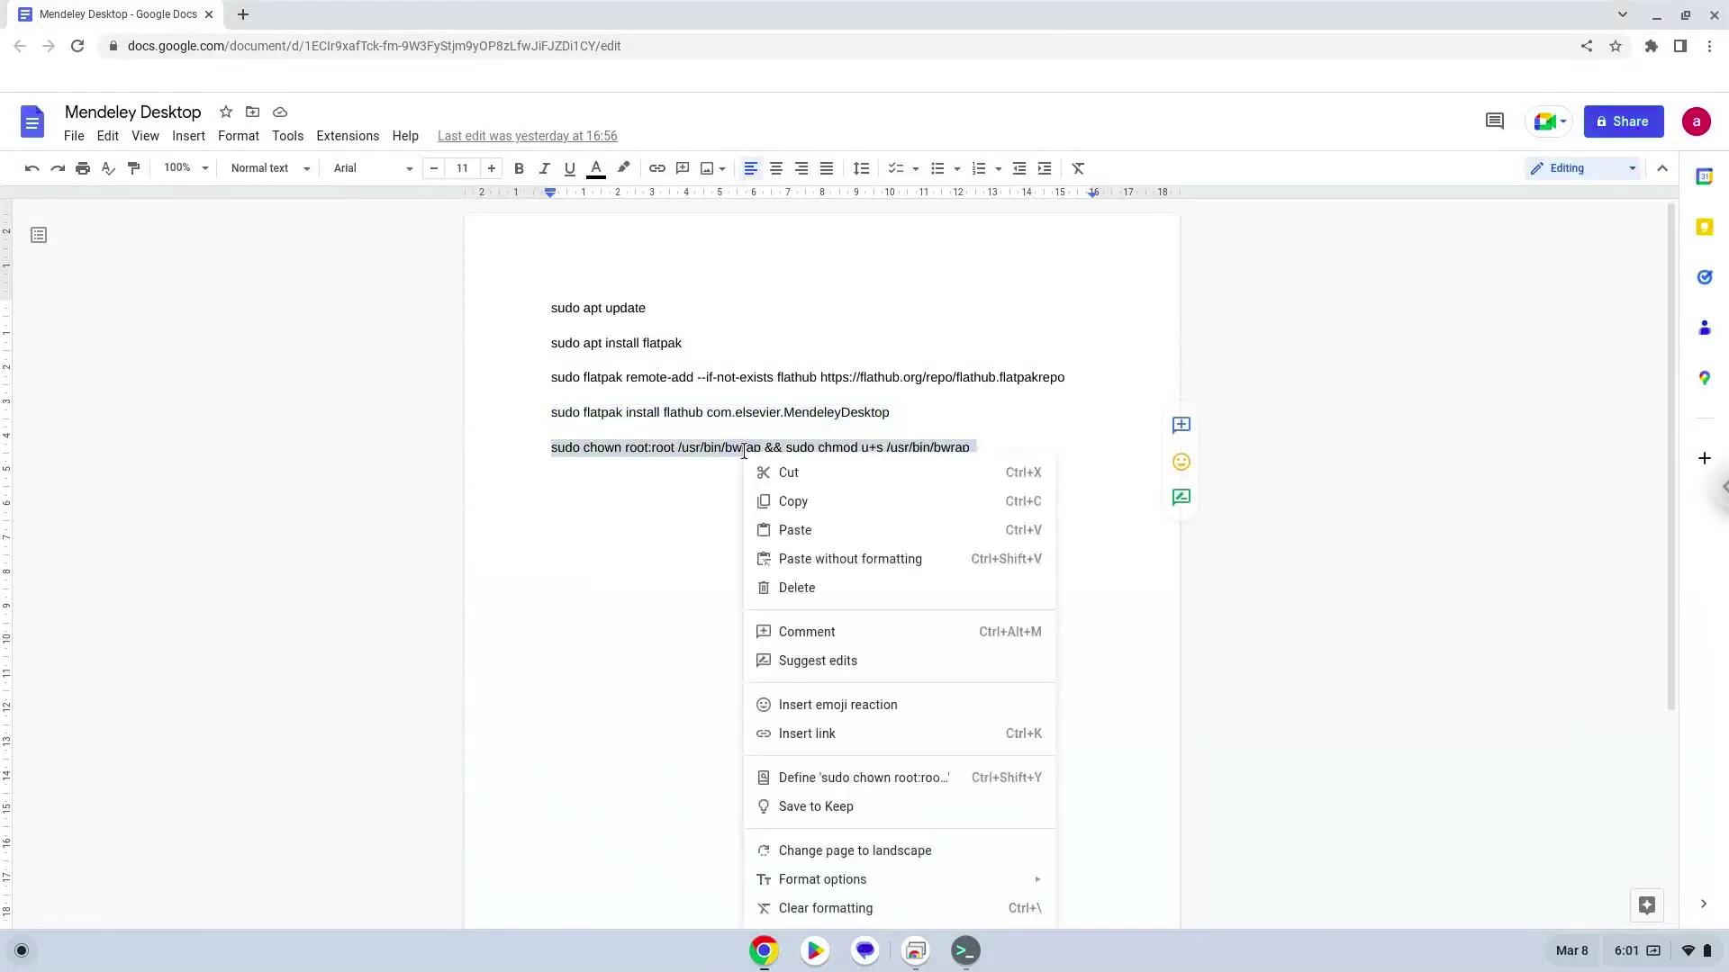
{"action": "left_click", "coordinate": [795, 502]}
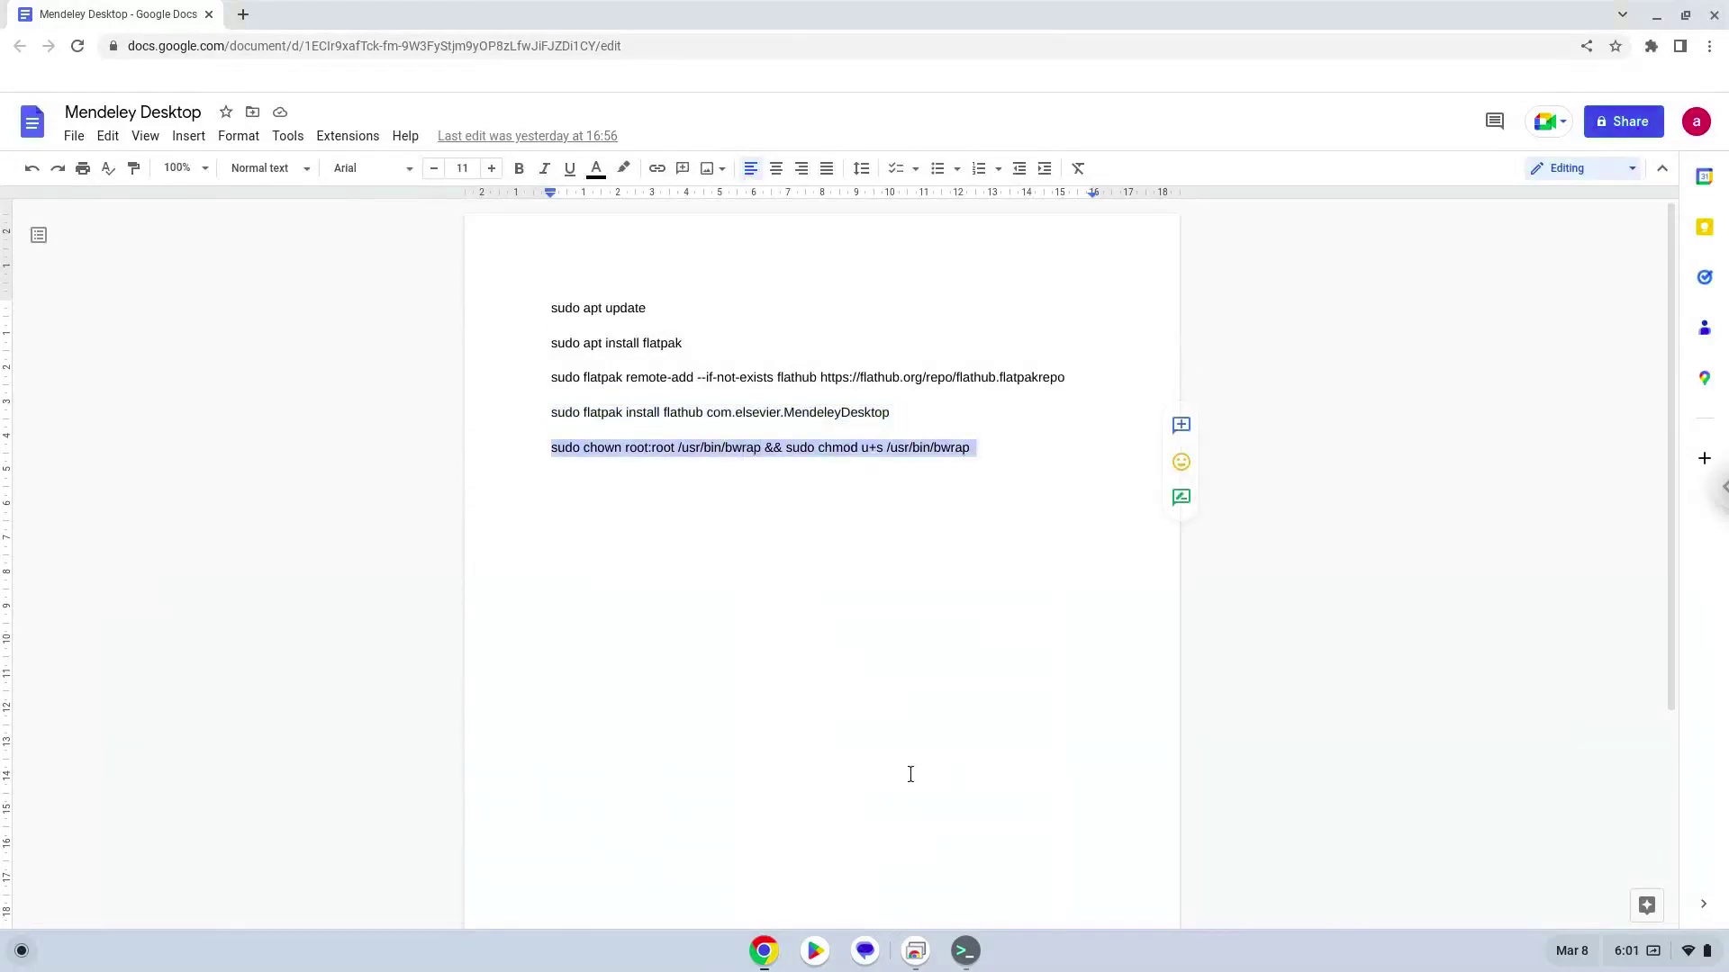
Run the bwrap chown/chmod command in Terminal, then close Terminal and leave.
{"action": "left_click", "coordinate": [962, 952]}
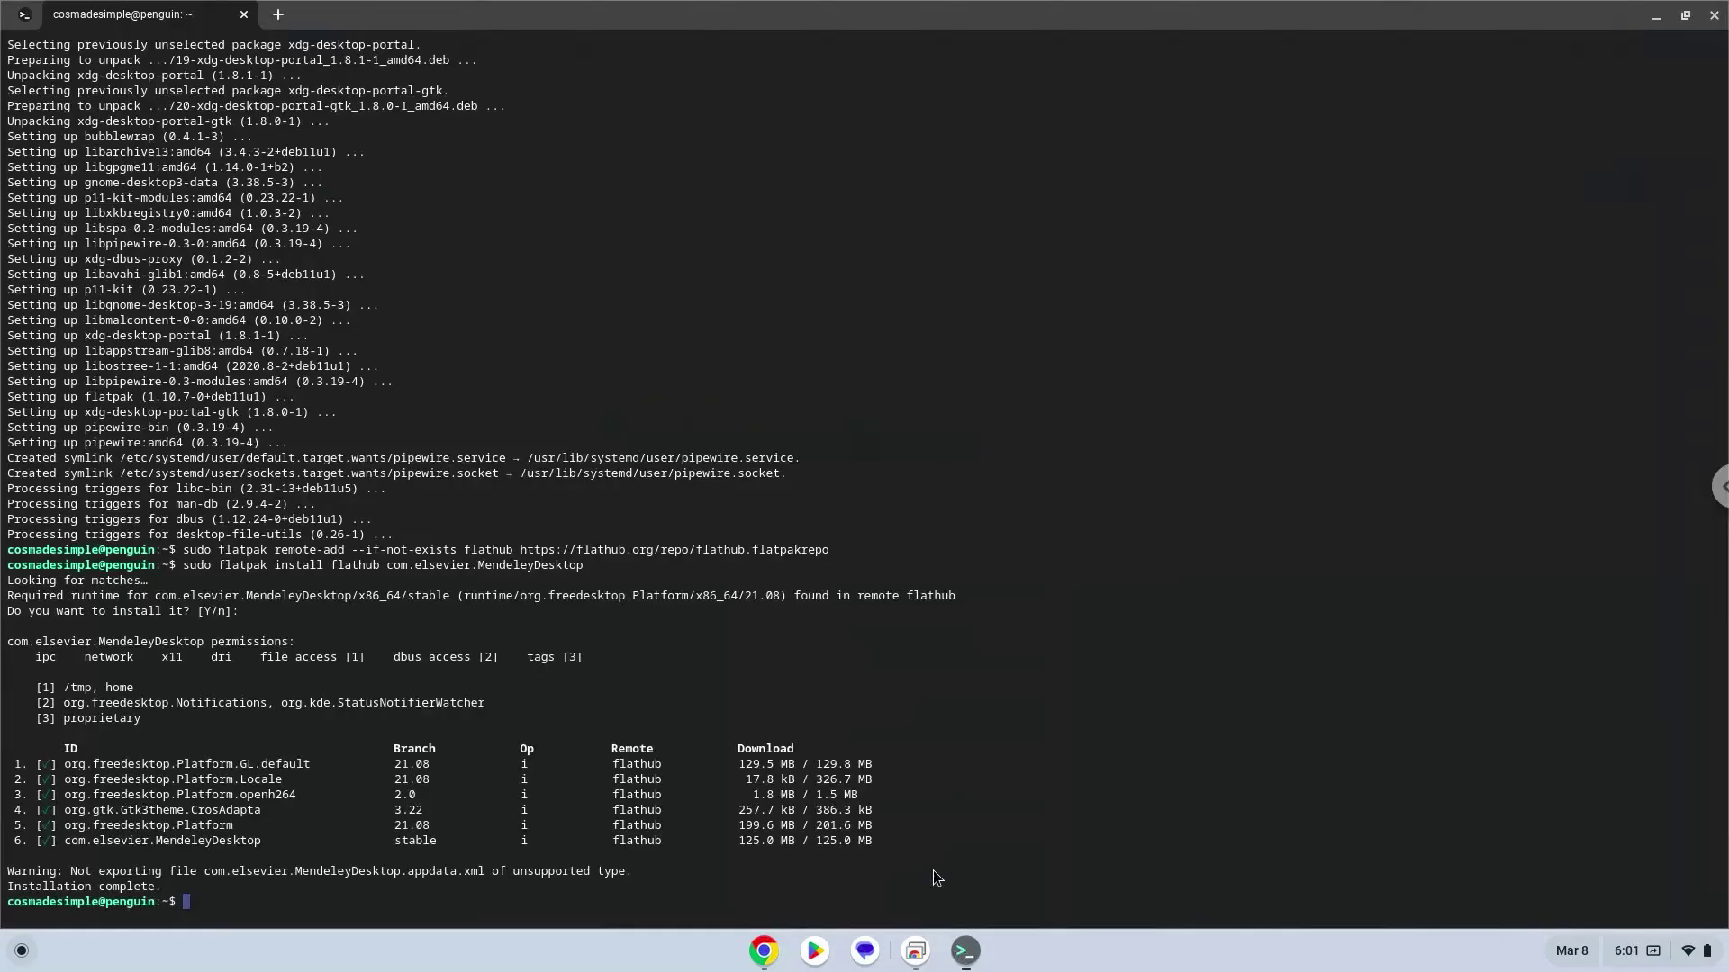
{"action": "key", "text": "ctrl+shift+v"}
{"action": "key", "text": "Return"}
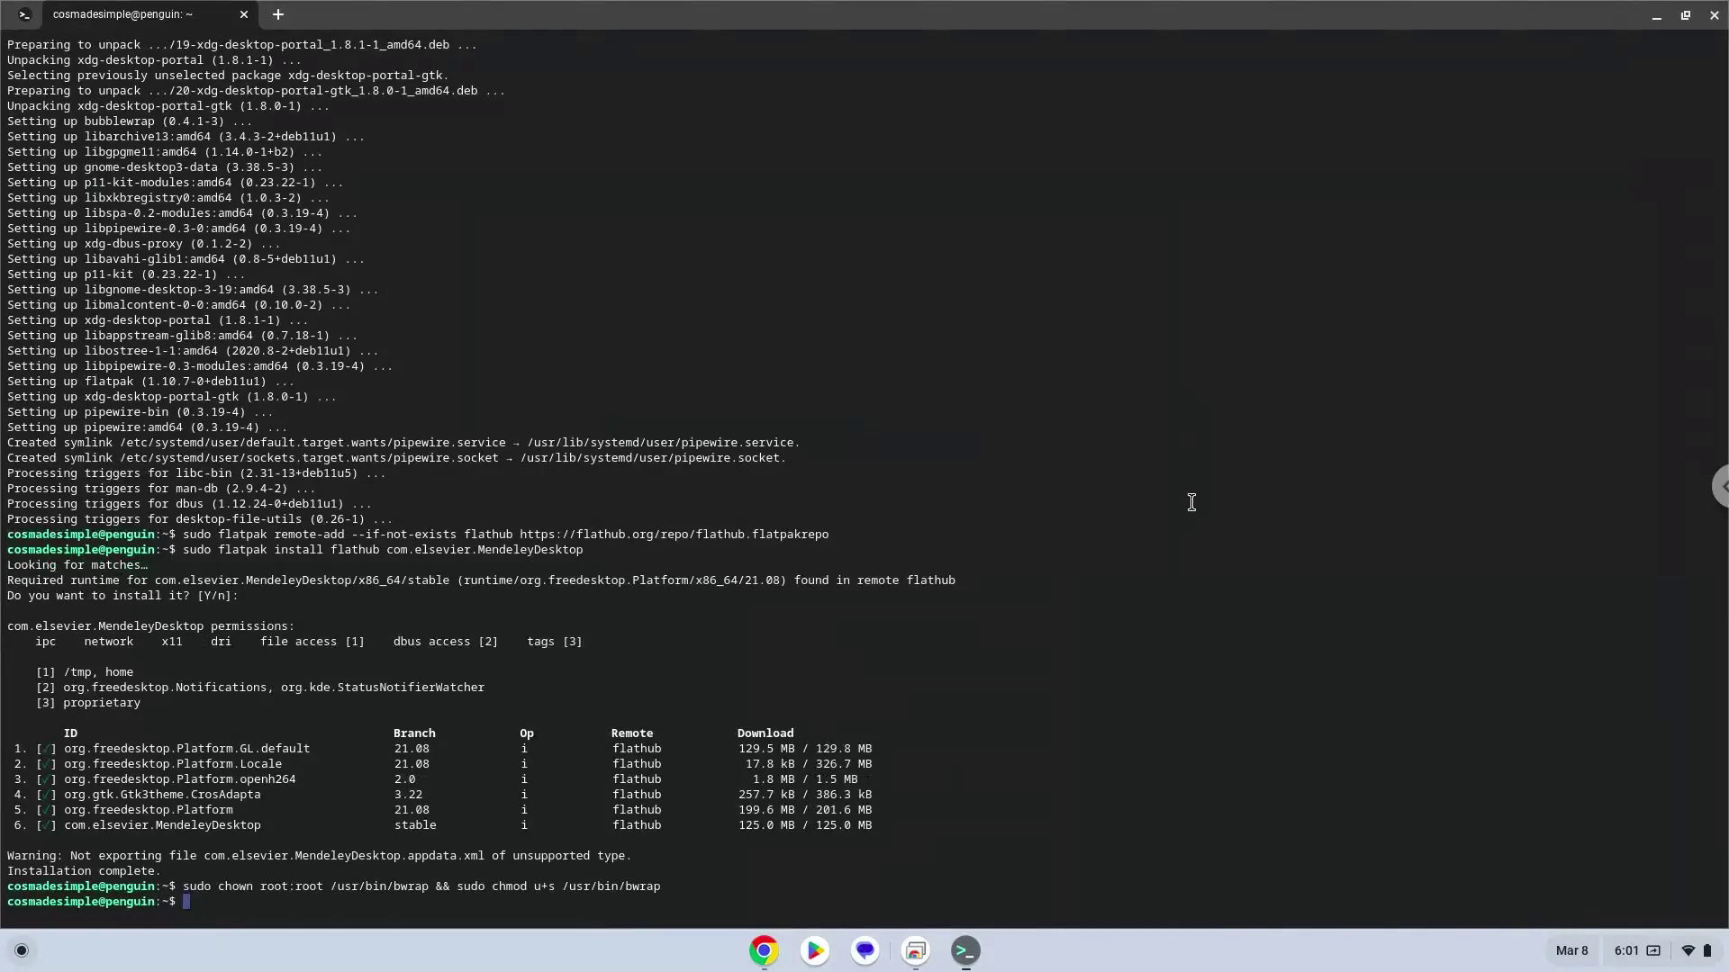
{"action": "left_click", "coordinate": [1714, 15]}
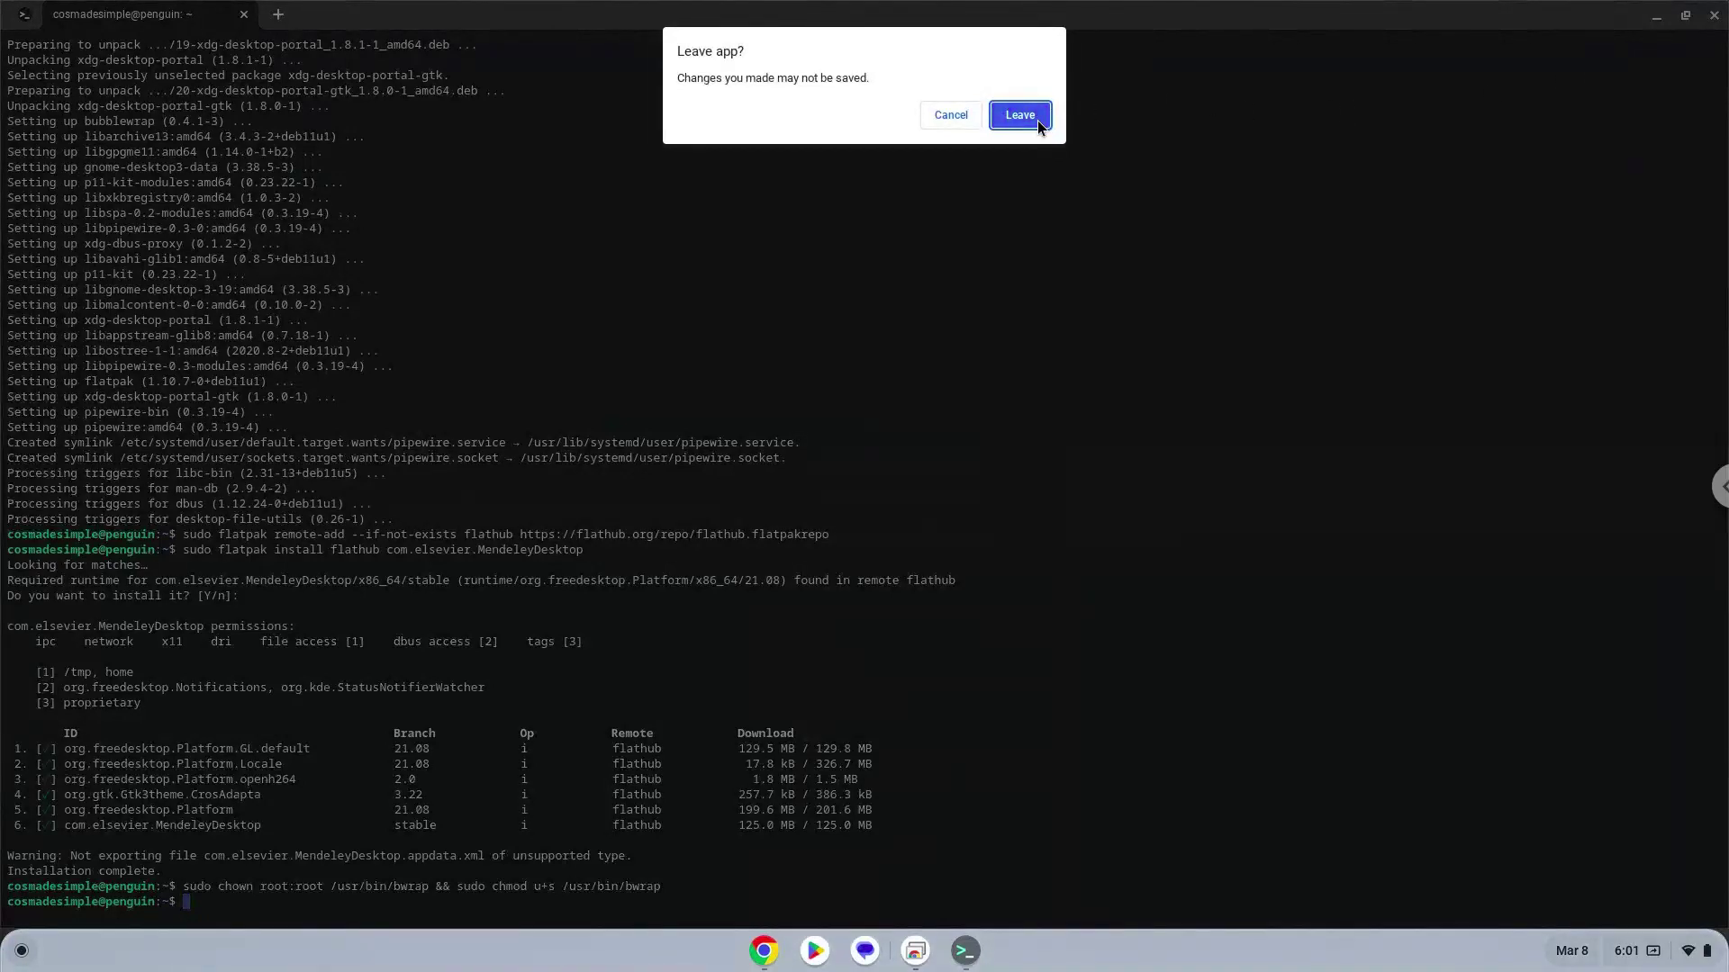
{"action": "left_click", "coordinate": [1040, 120]}
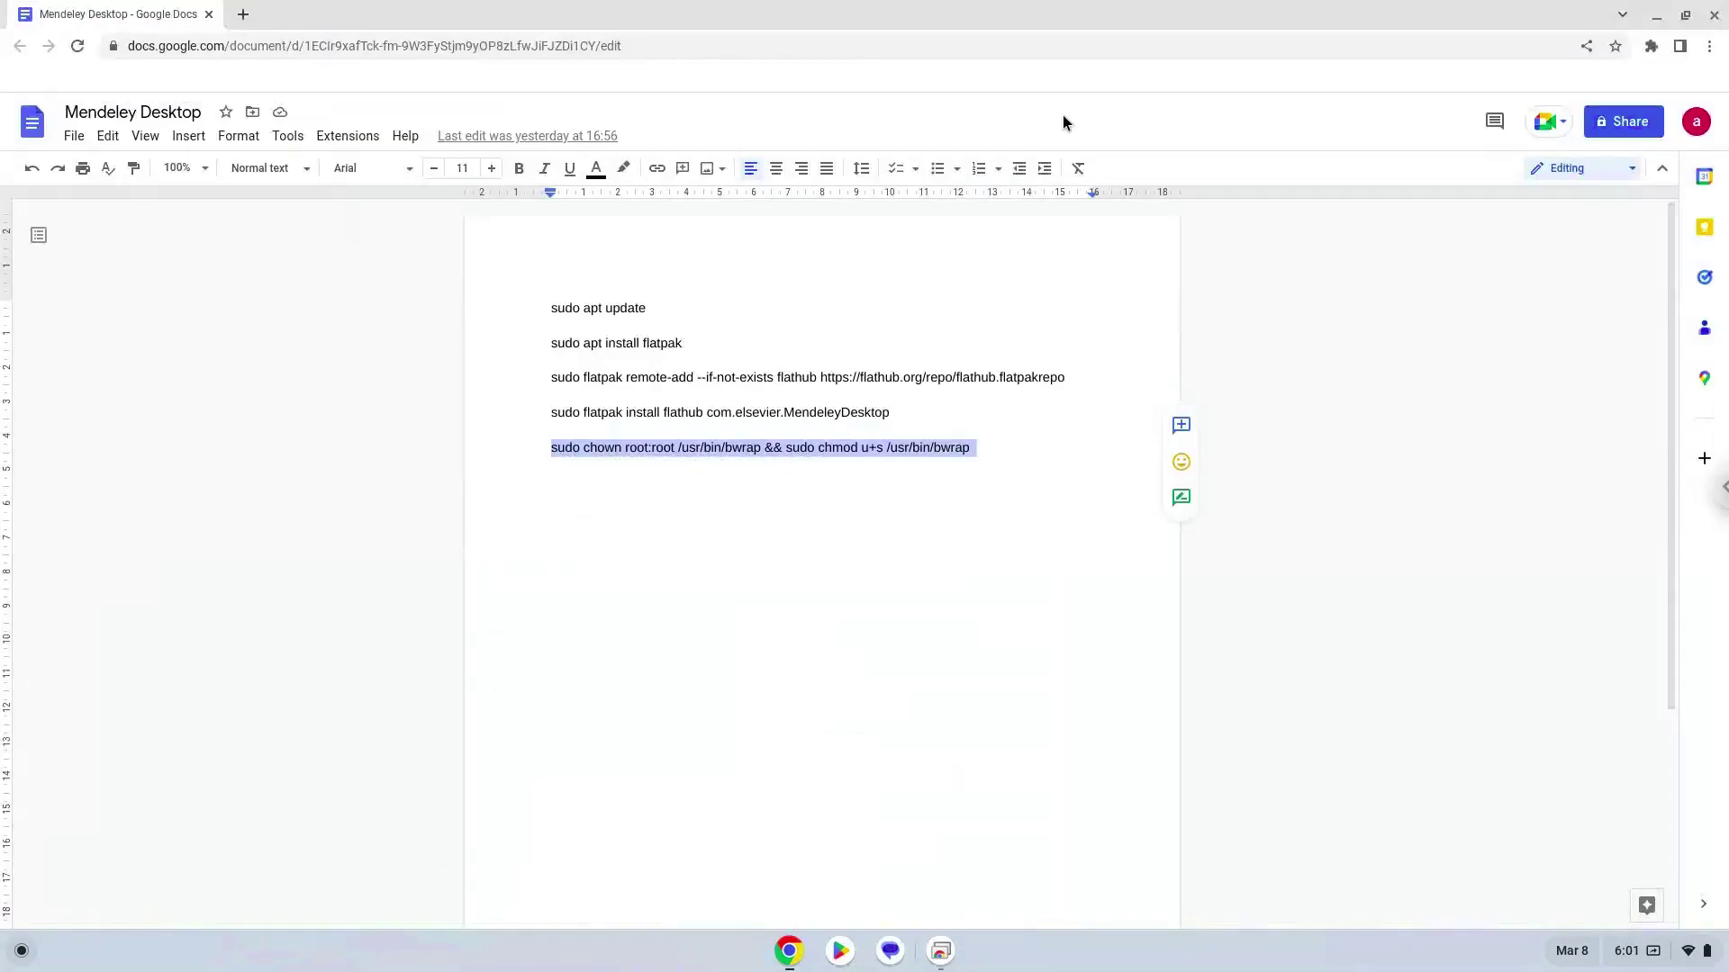
Minimize the Docs window and launch Mendeley Desktop from the launcher.
{"action": "left_click", "coordinate": [1658, 19]}
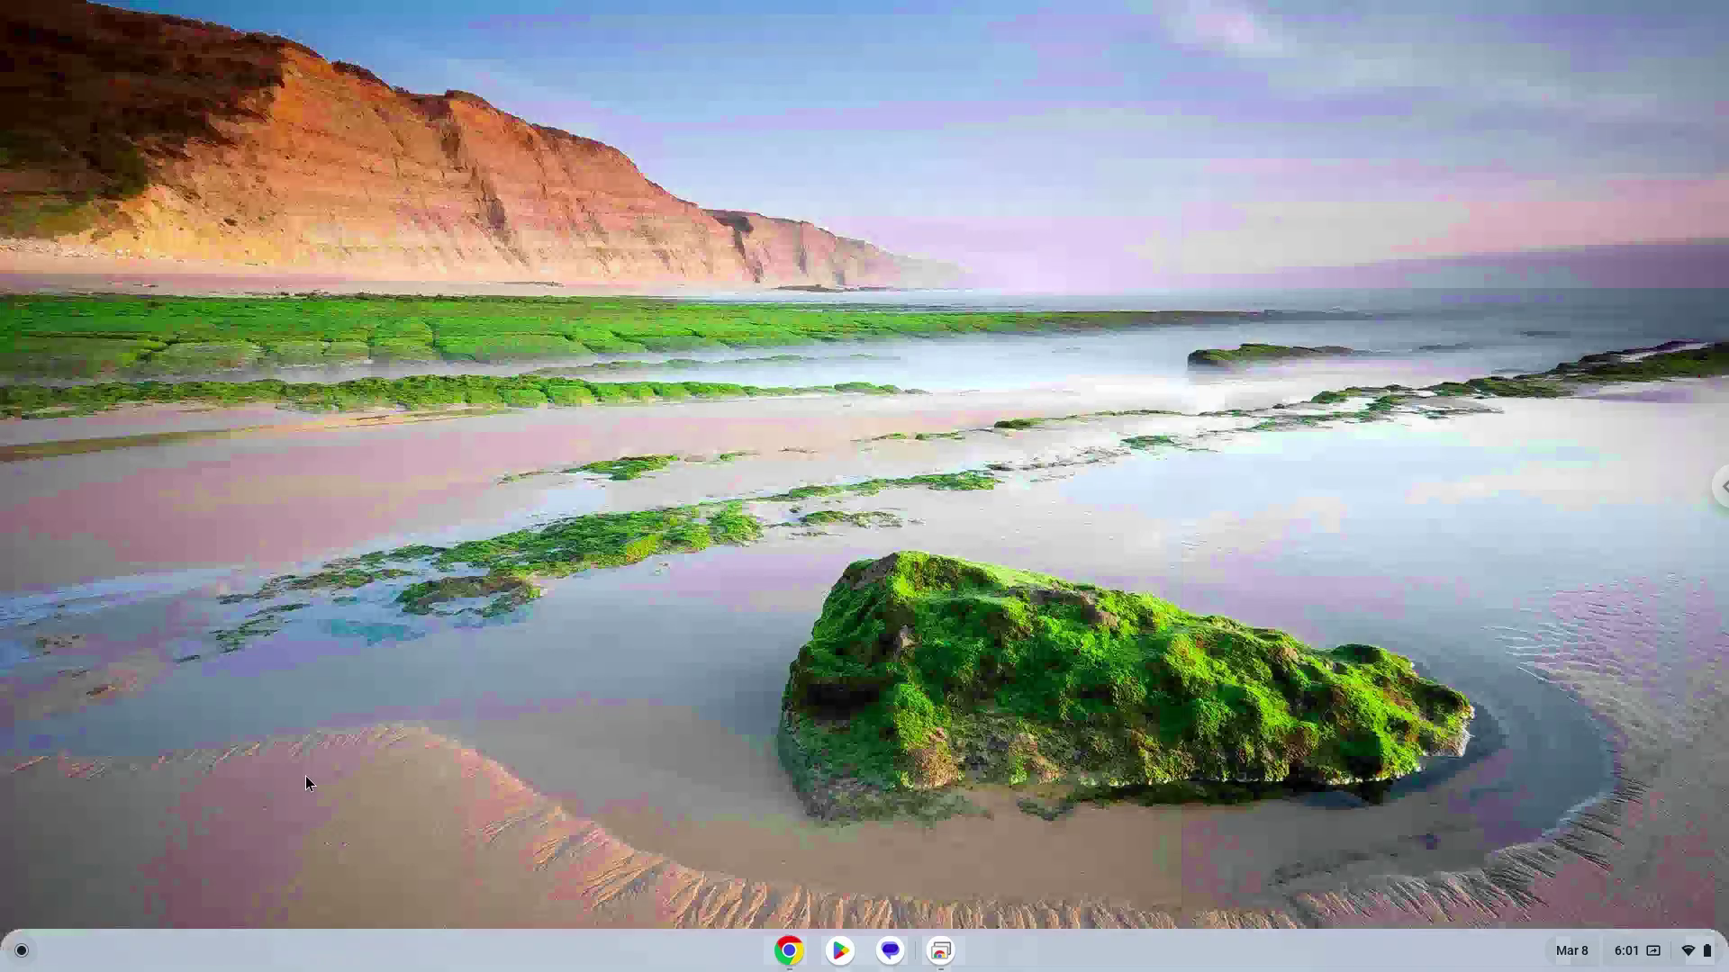
{"action": "left_click", "coordinate": [23, 951]}
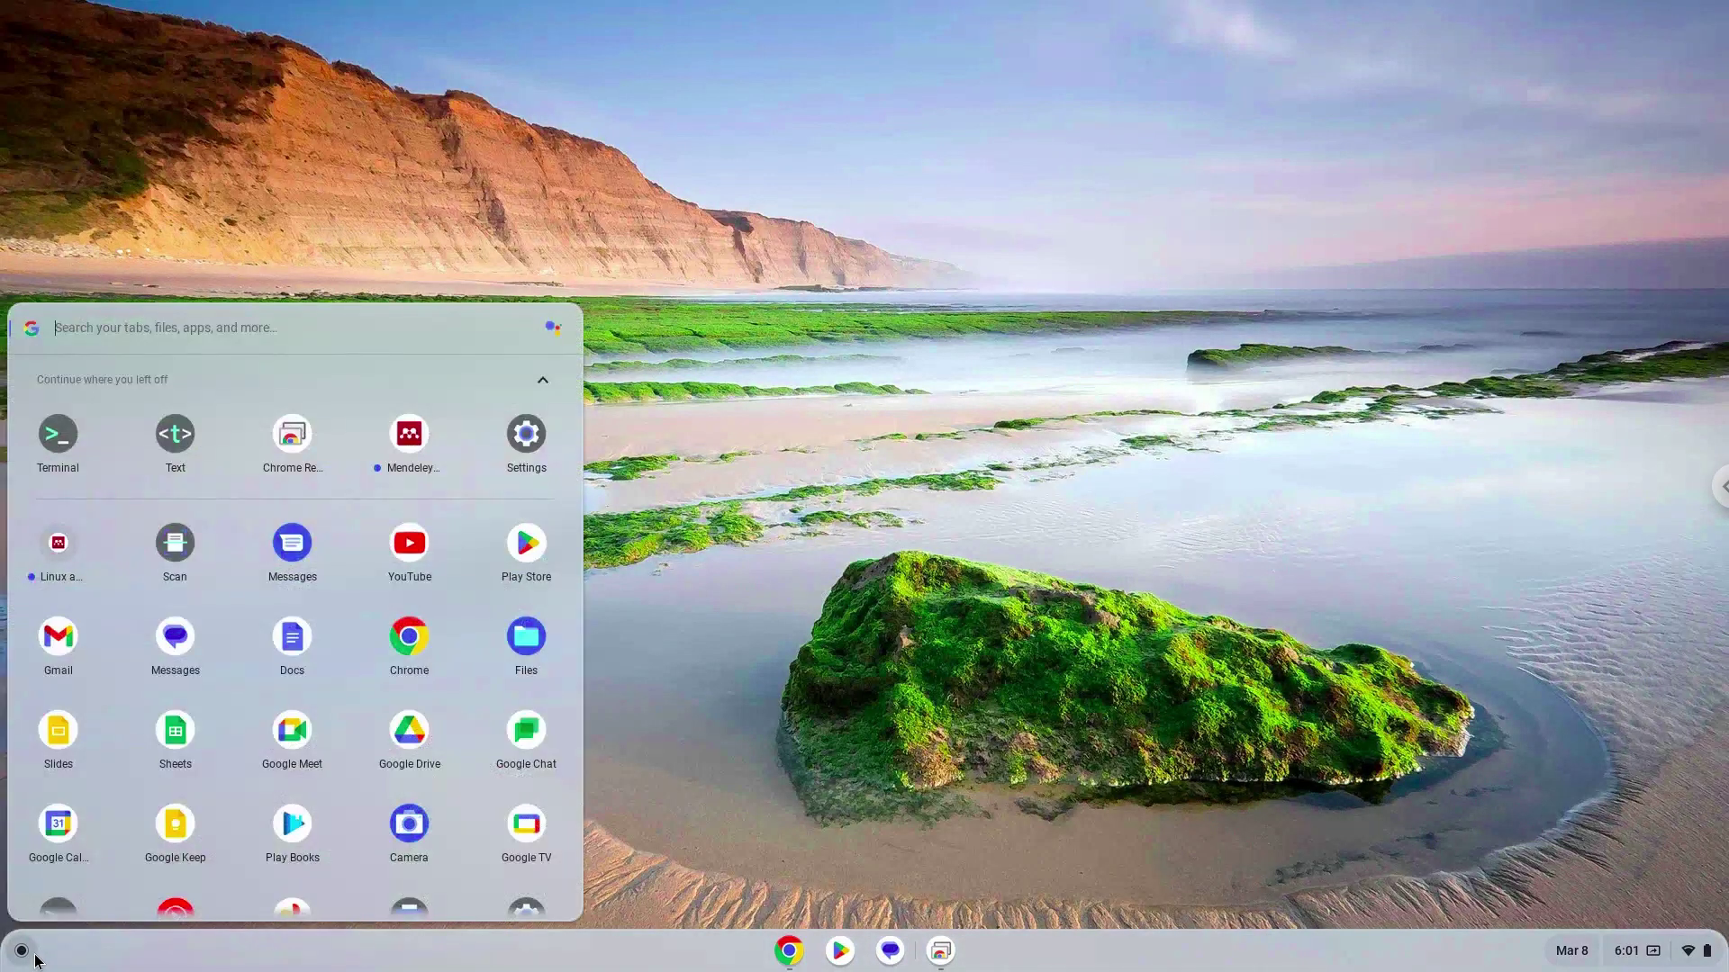
{"action": "left_click", "coordinate": [407, 436]}
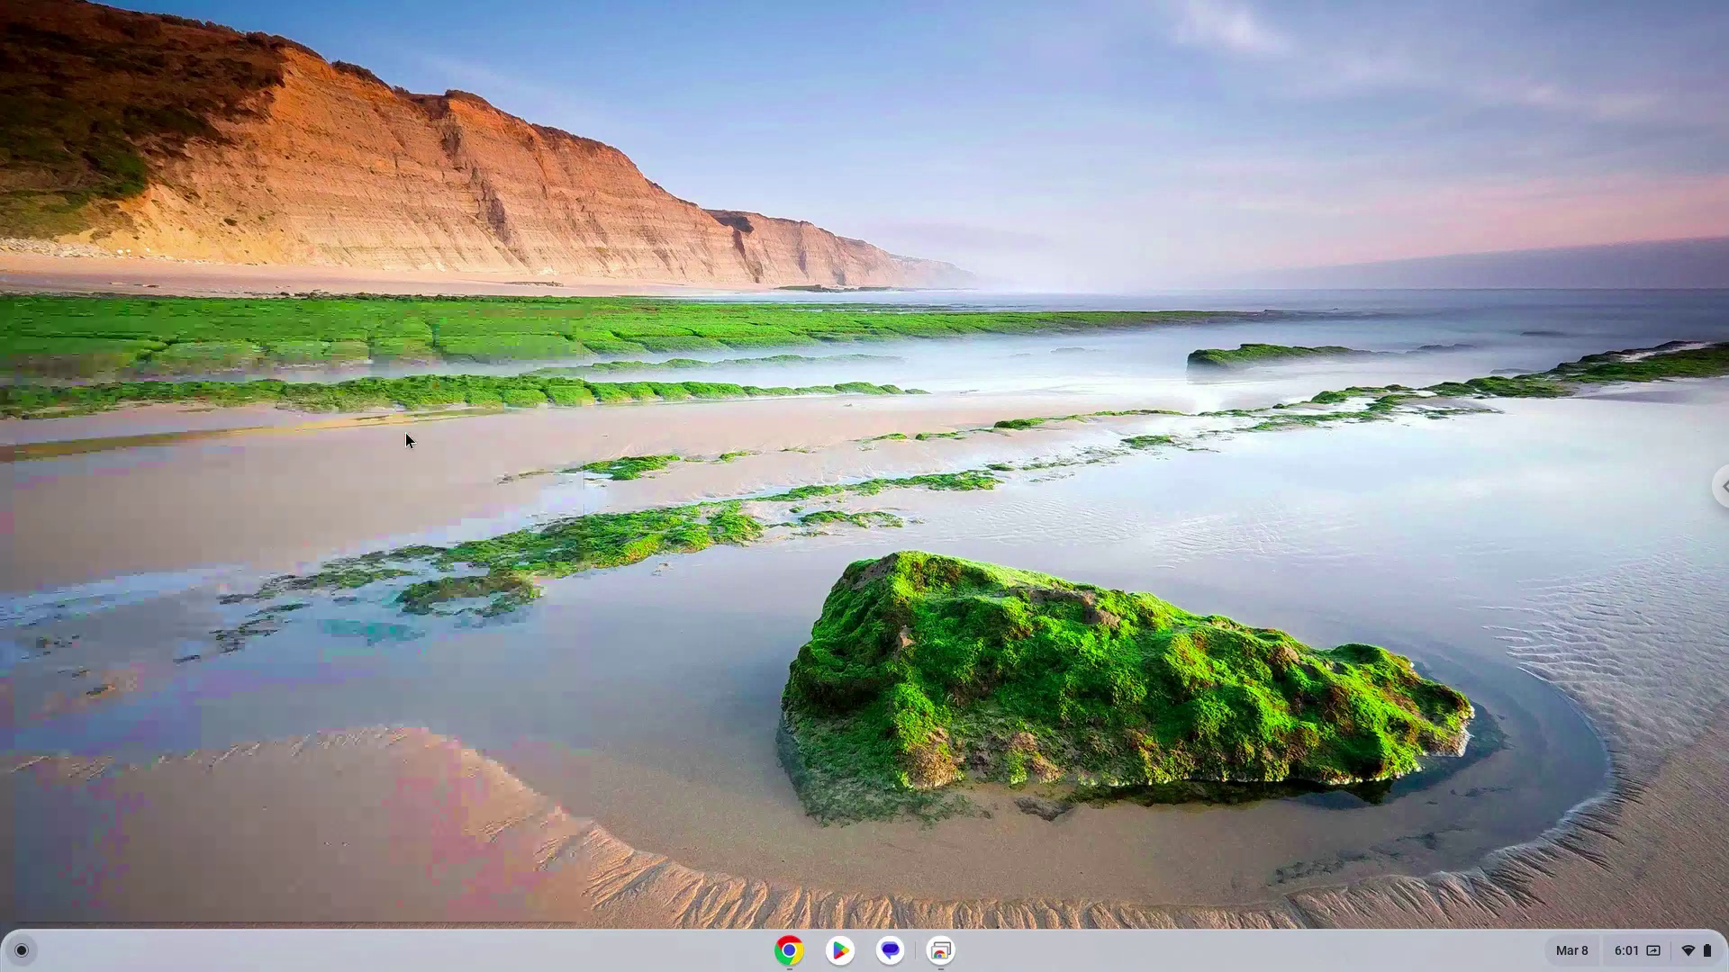